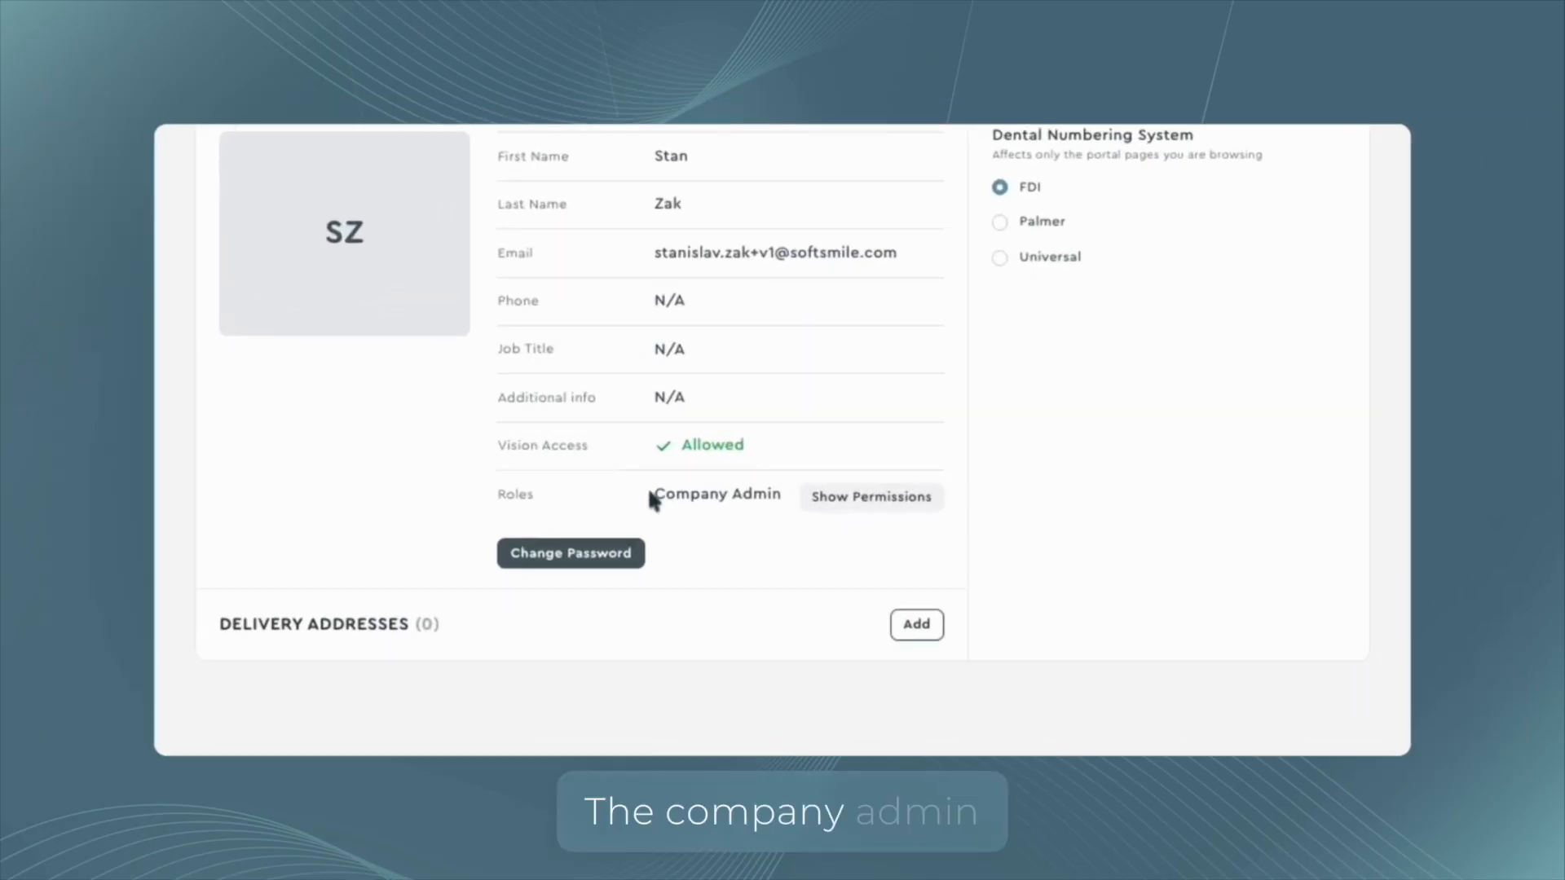
Review the Company Admin role's permissions from the user's profile page.
left_click_drag(703, 474, 779, 481)
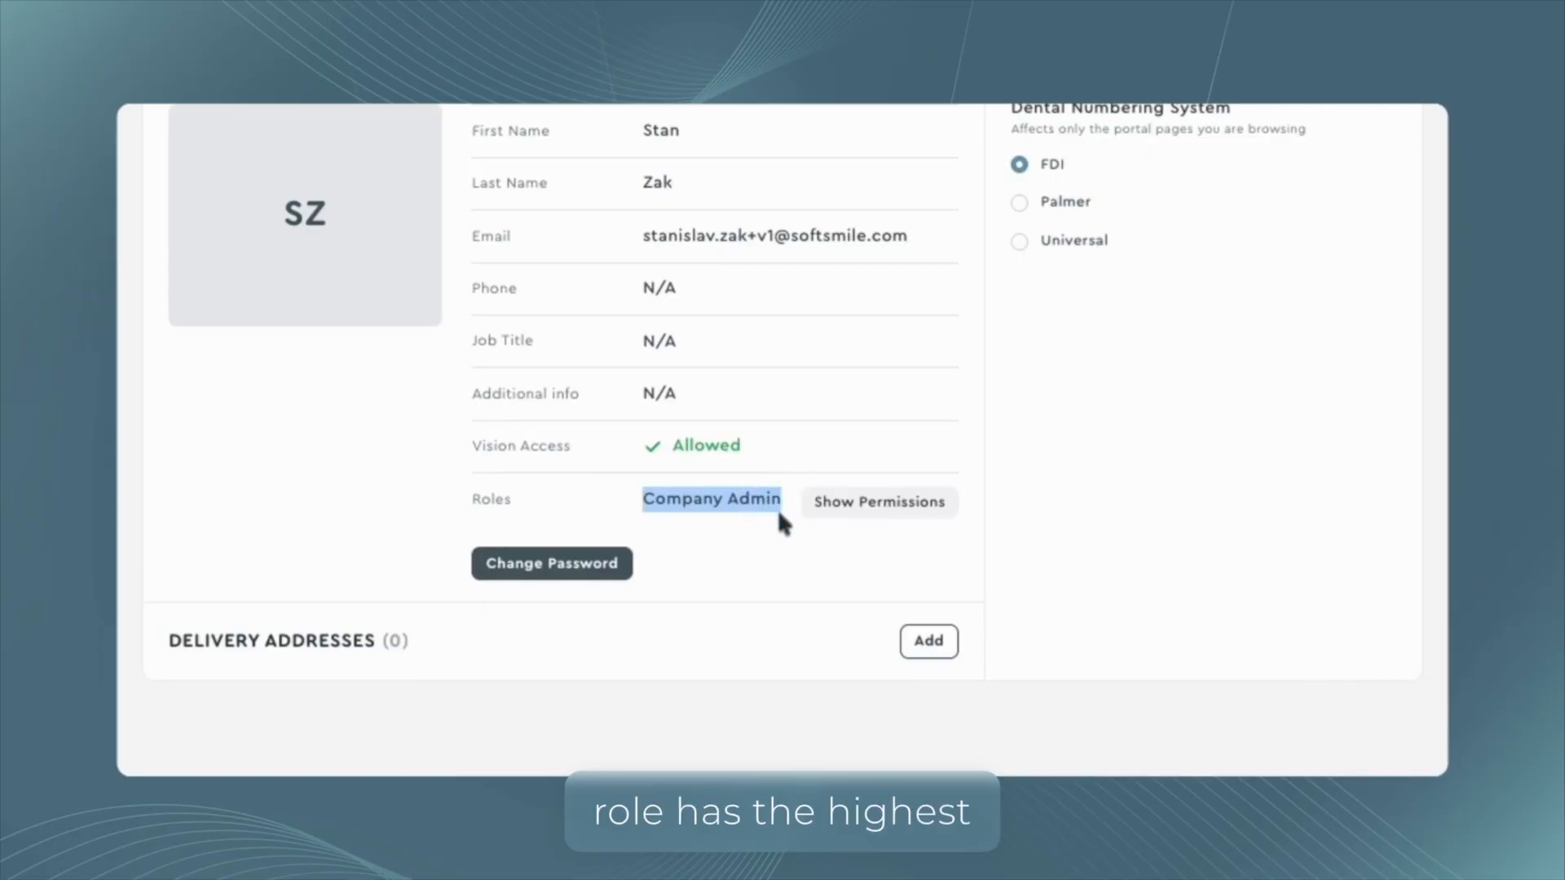
left_click(681, 506)
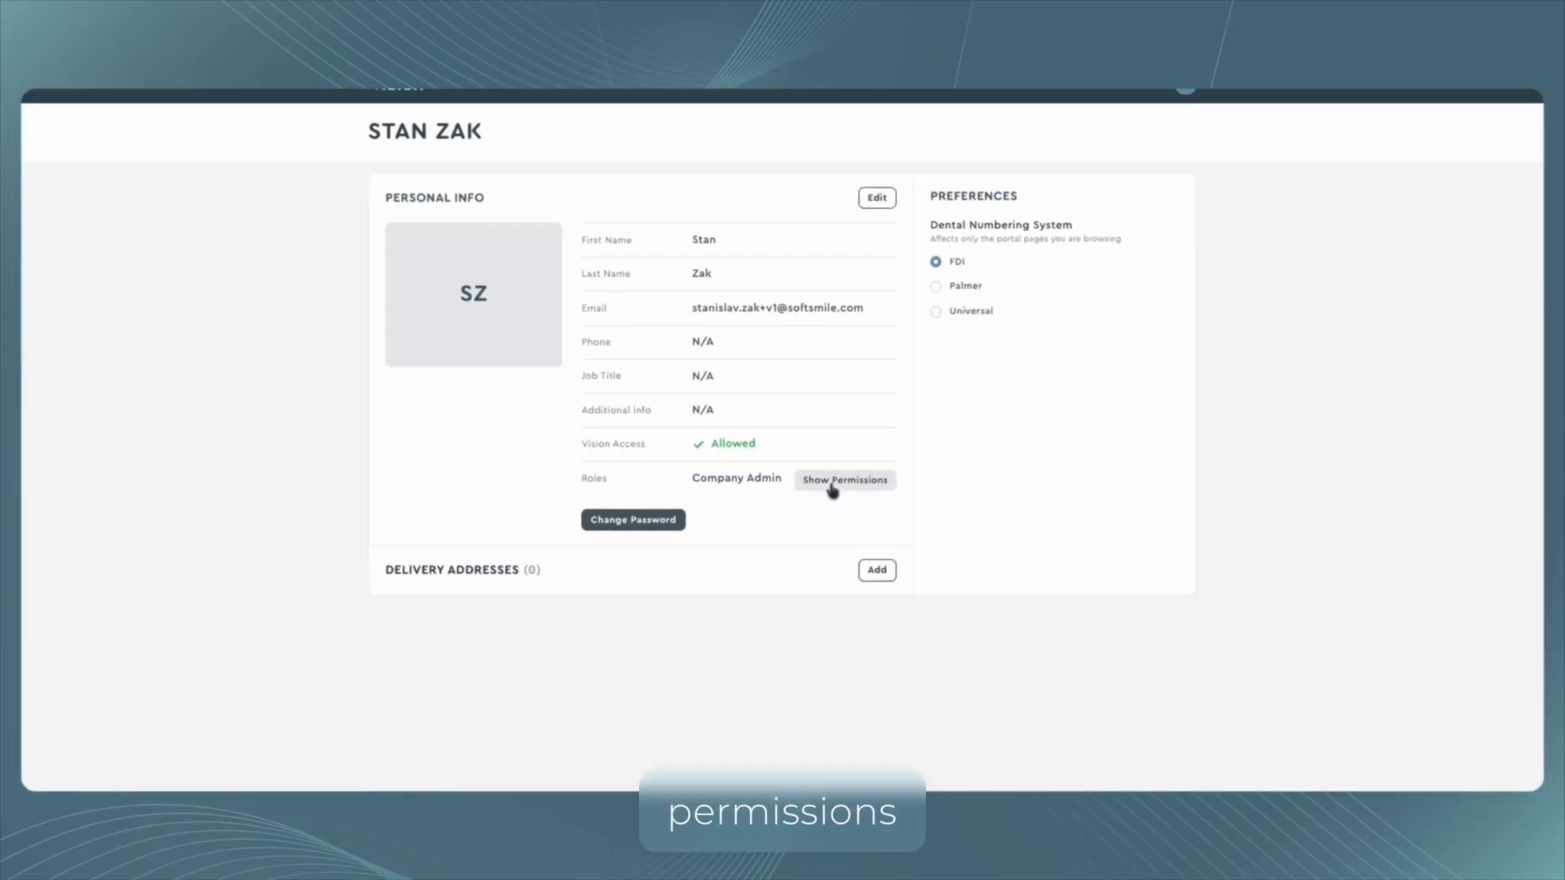
left_click(879, 501)
scroll(1423, 528, "down", 3)
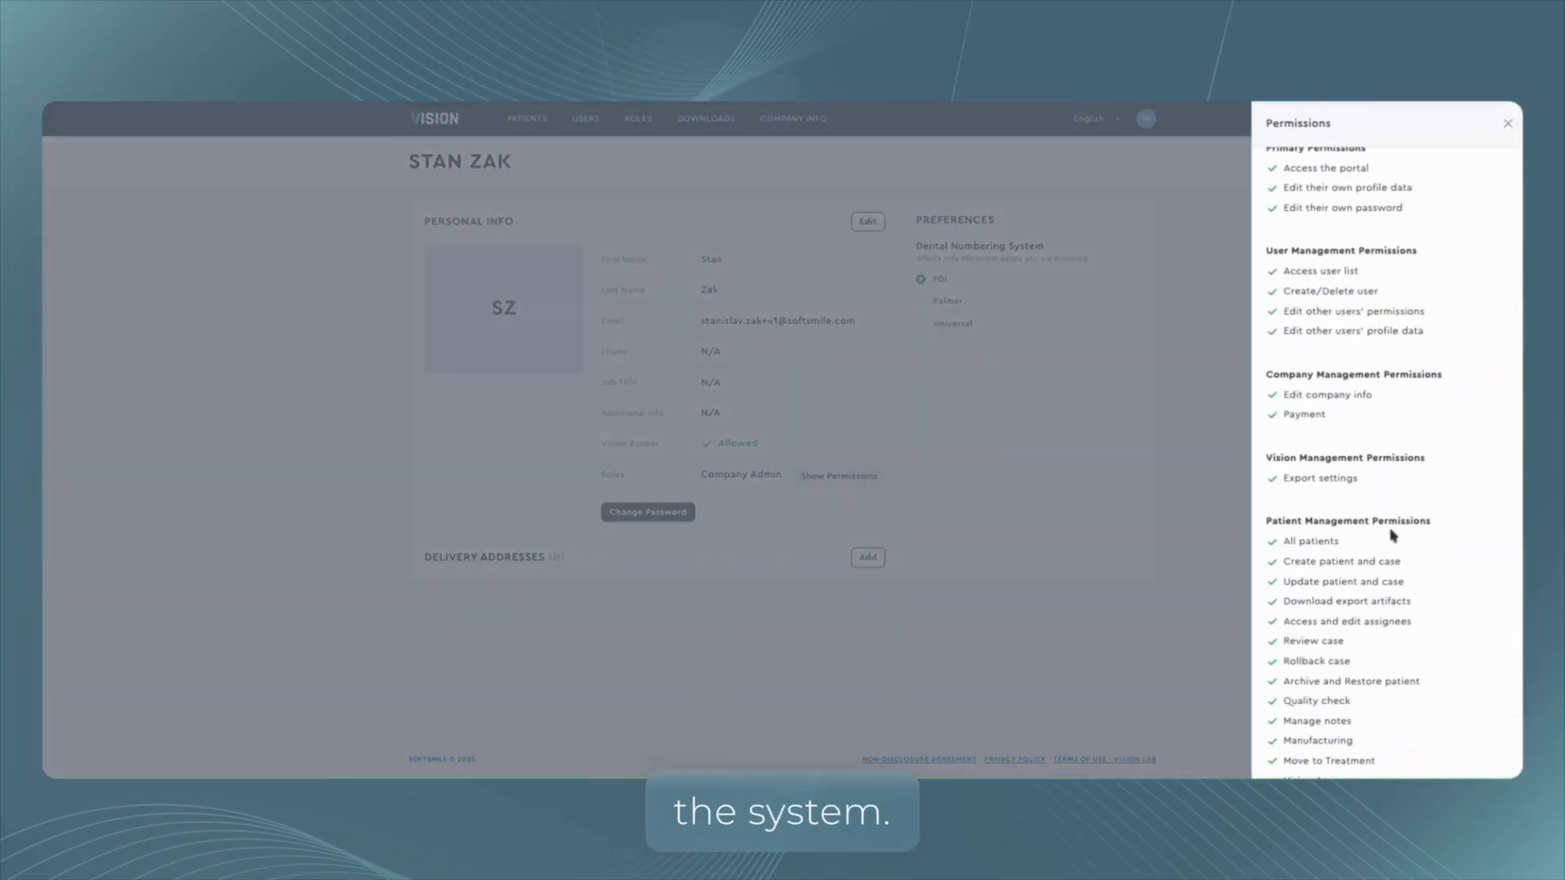
scroll(1391, 535, "up", 3)
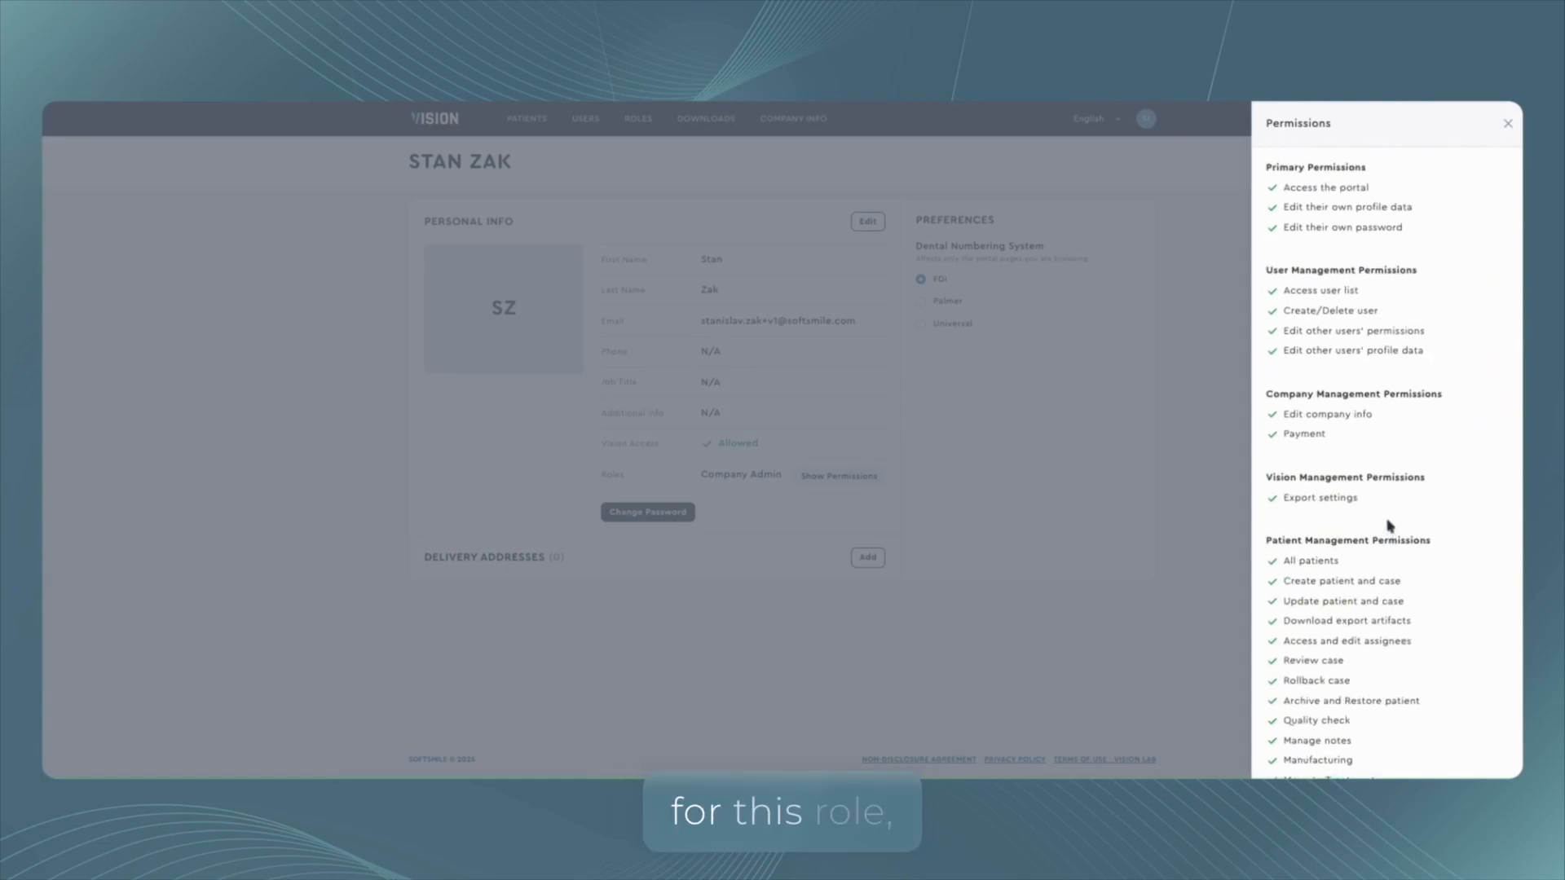
scroll(1390, 532, "down", 2)
scroll(1389, 524, "up", 2)
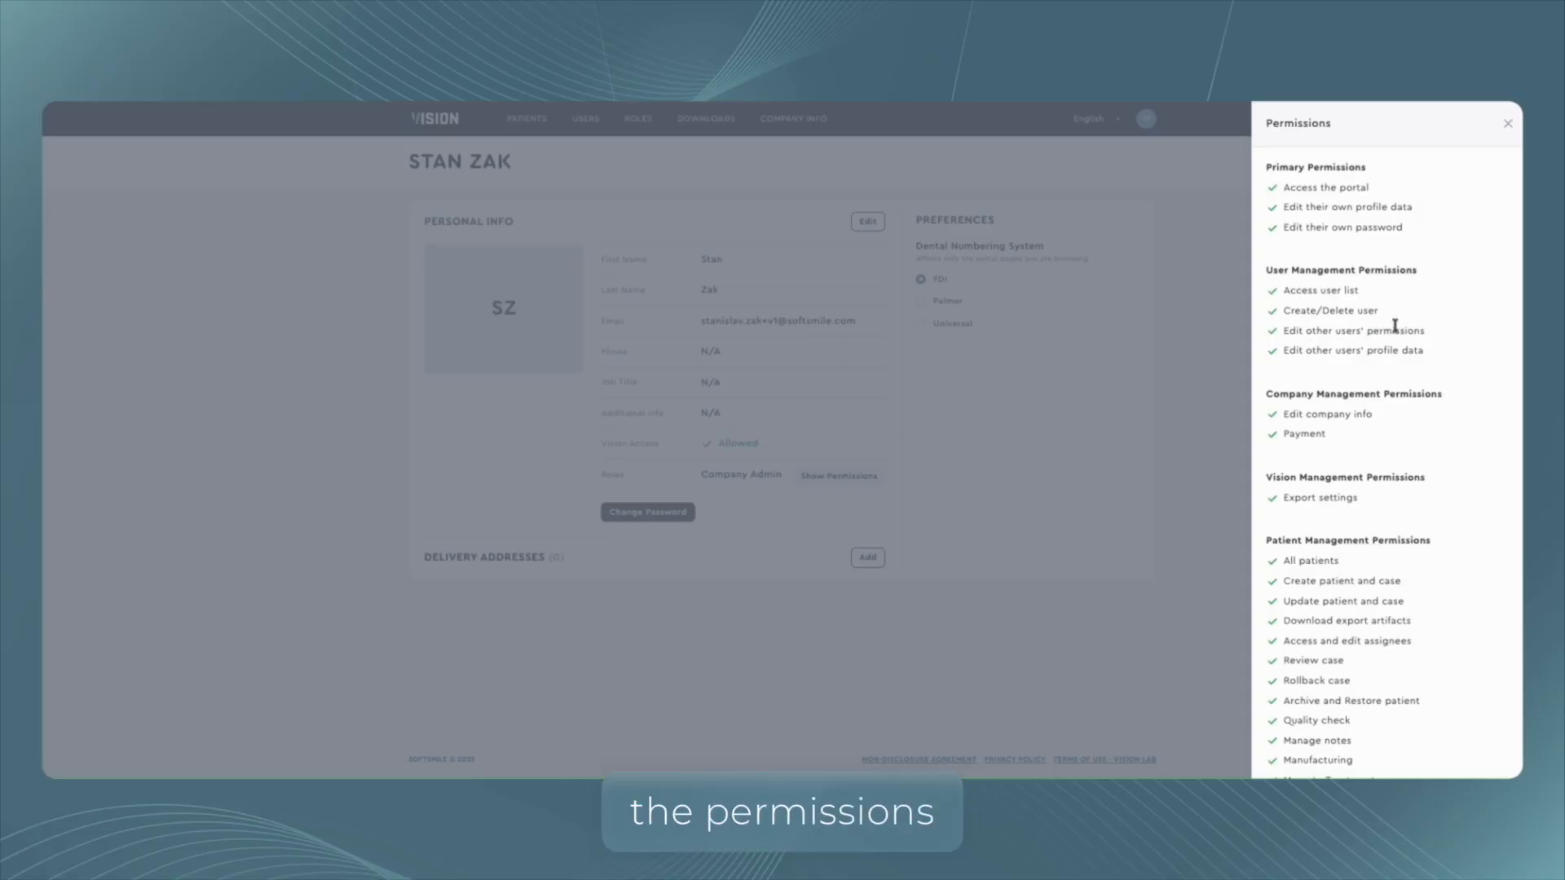
left_click(1506, 124)
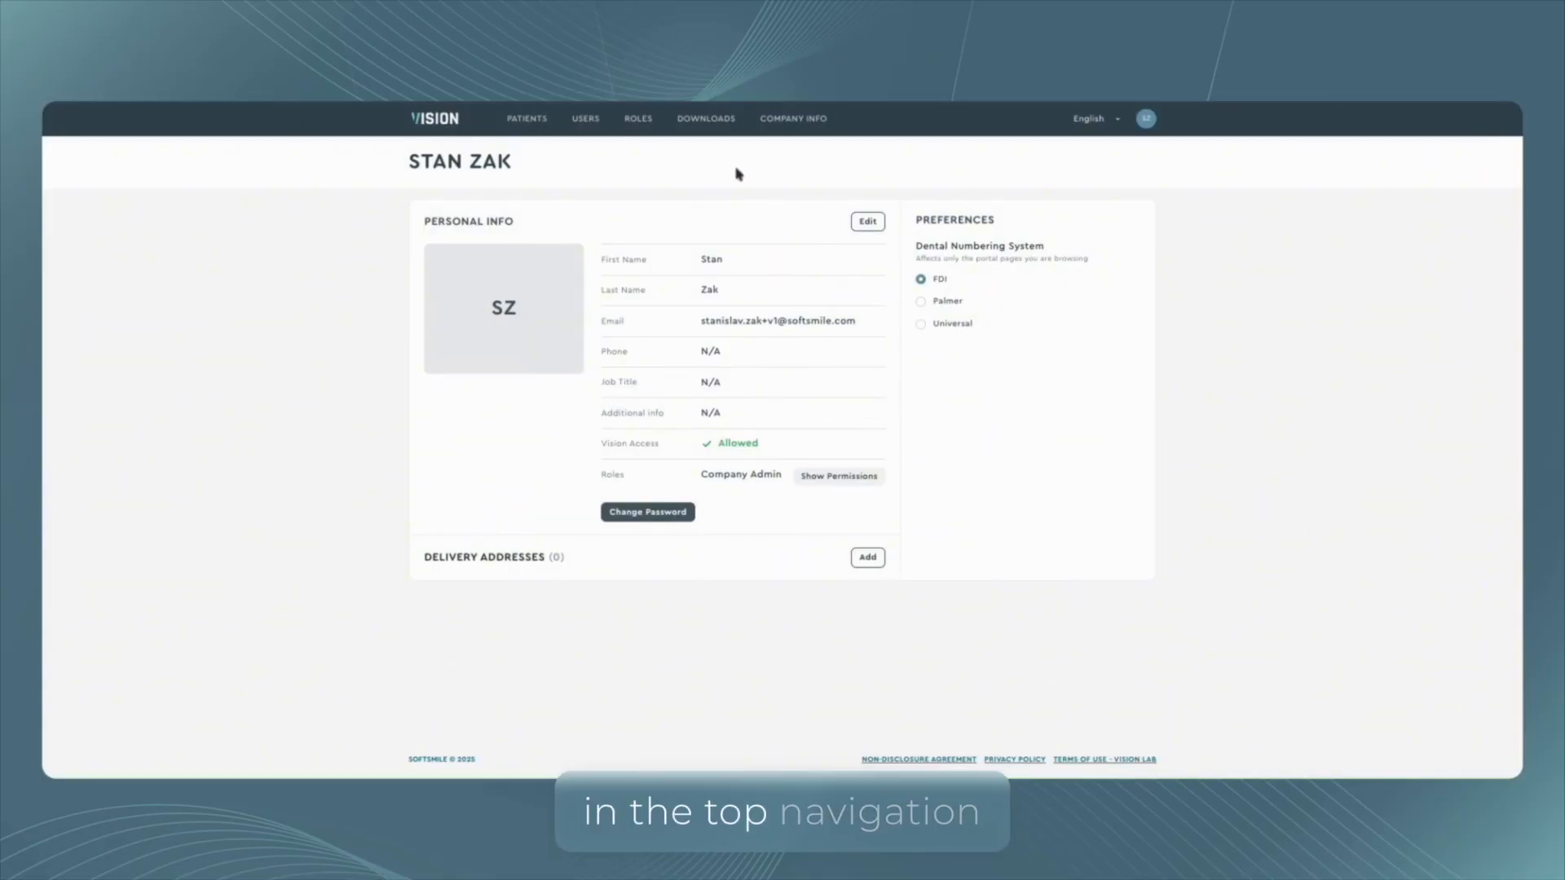
Open the roles list and expand the Company Admin, Account Manager and Doctor roles to compare their permissions.
left_click(639, 122)
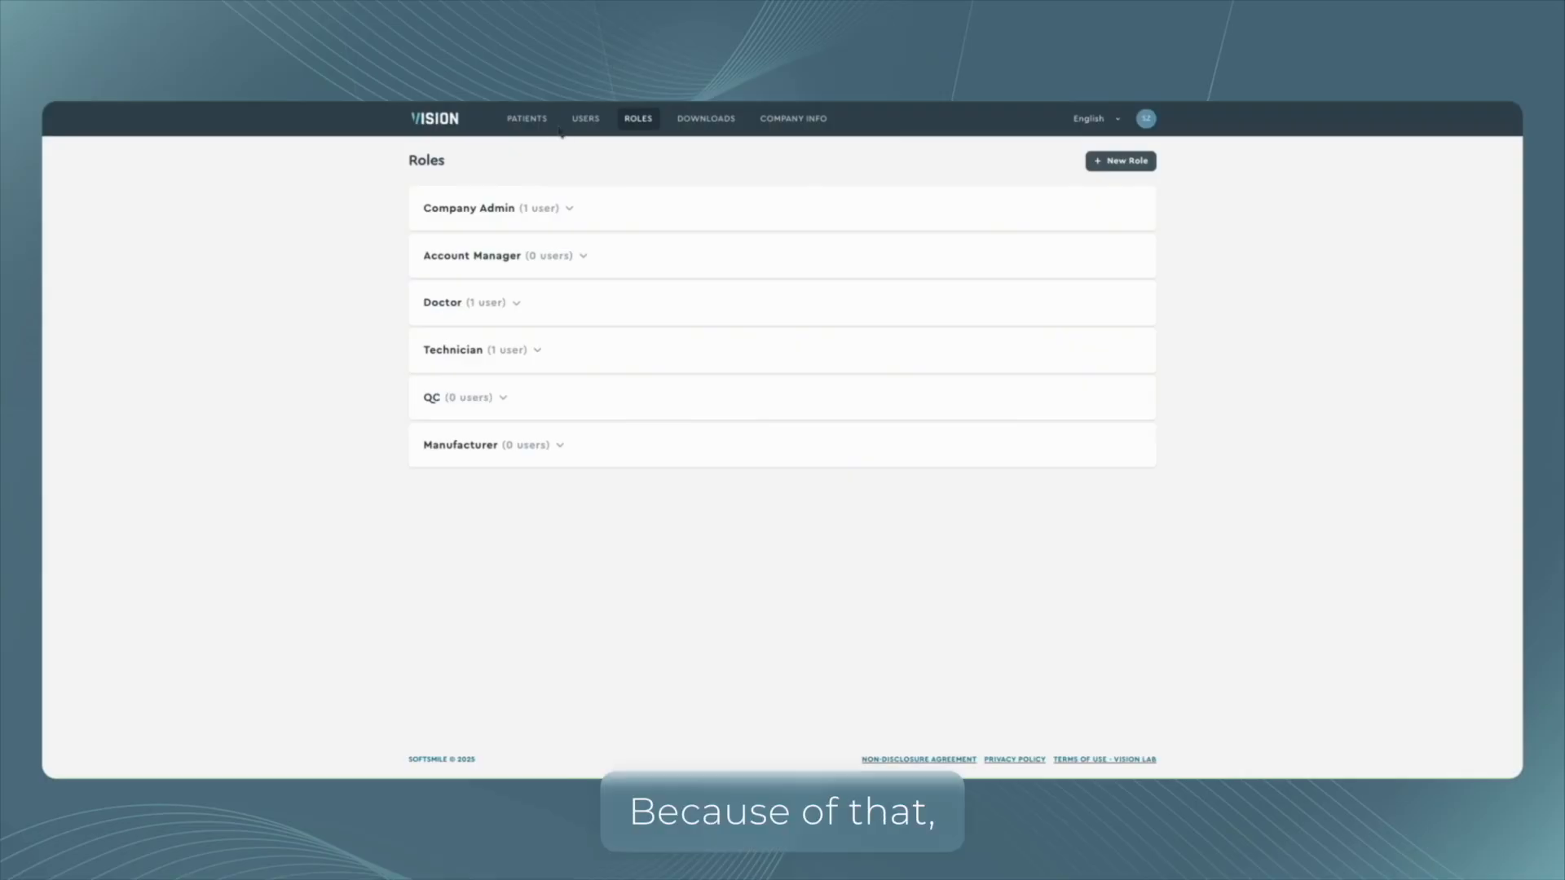
left_click(595, 217)
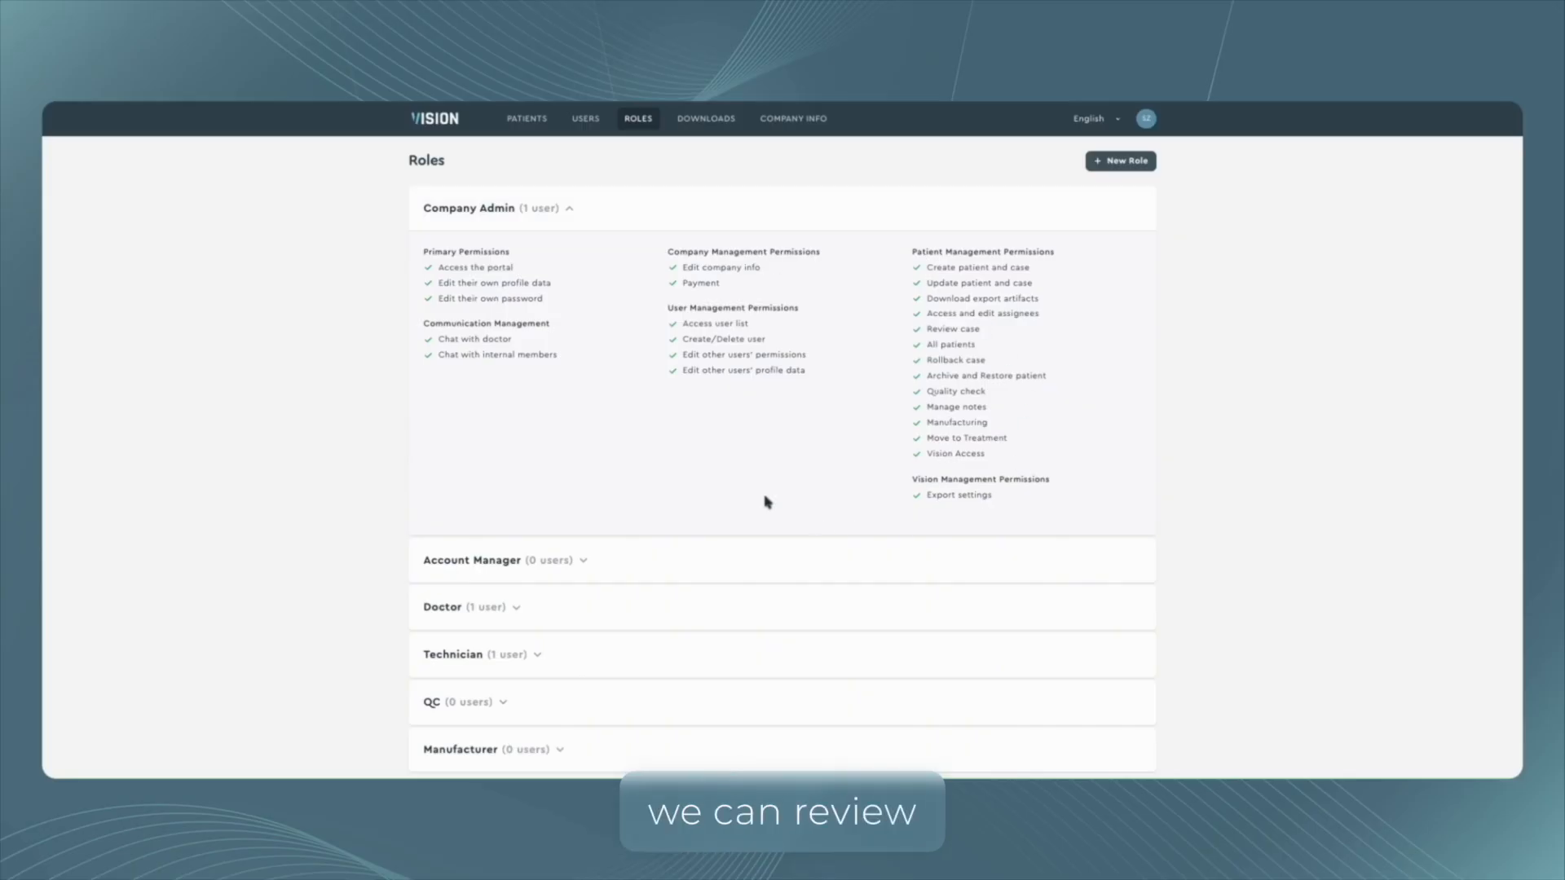
left_click(583, 560)
scroll(728, 394, "down", 1)
scroll(727, 393, "down", 4)
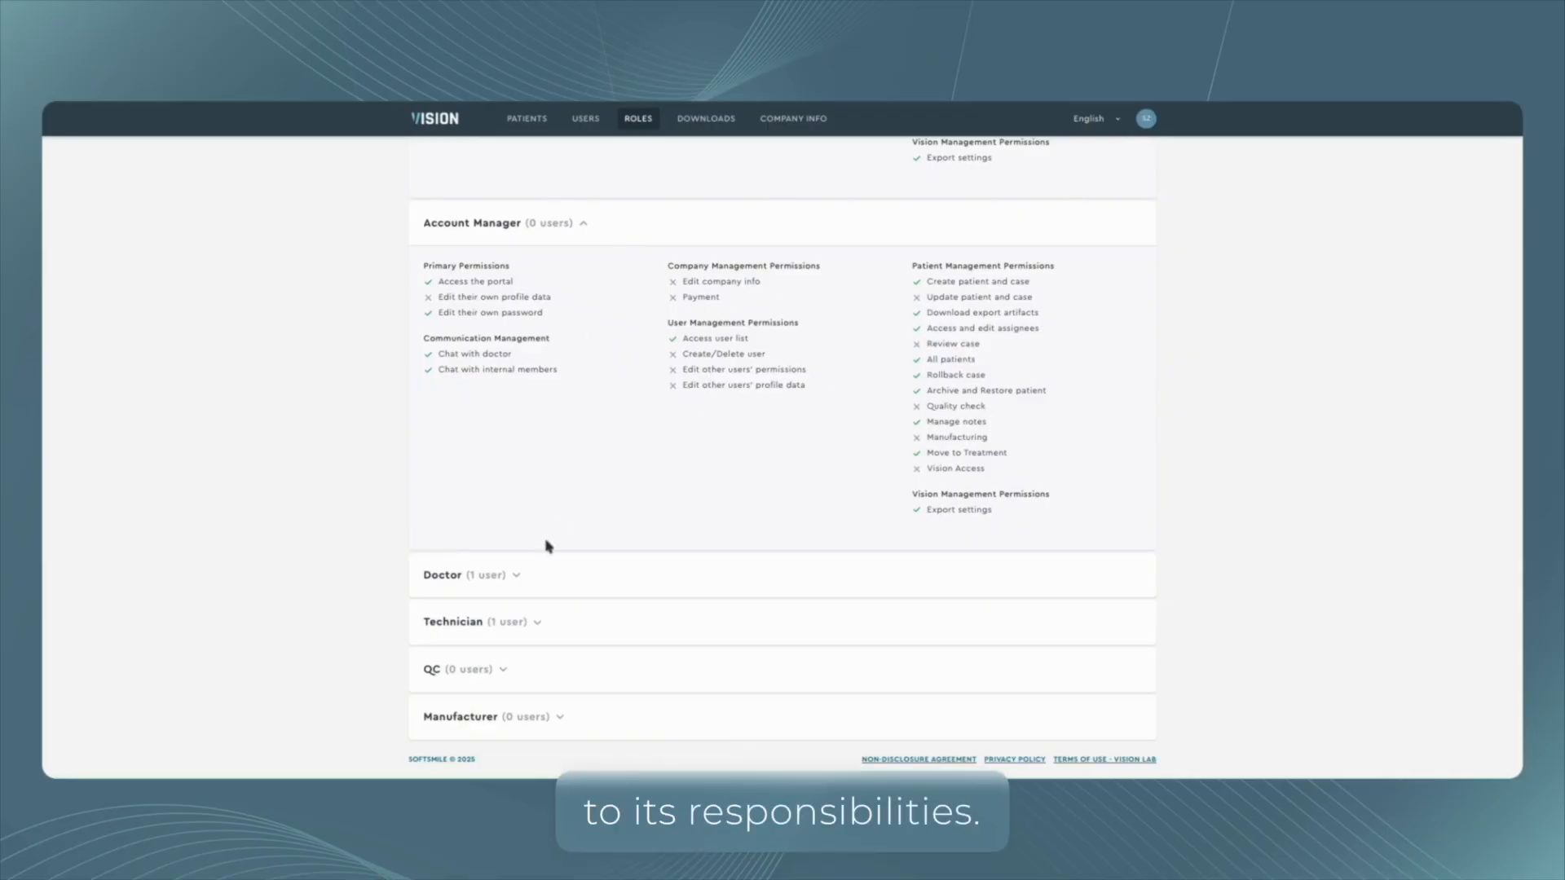
left_click(521, 577)
scroll(623, 432, "down", 3)
scroll(625, 434, "down", 1)
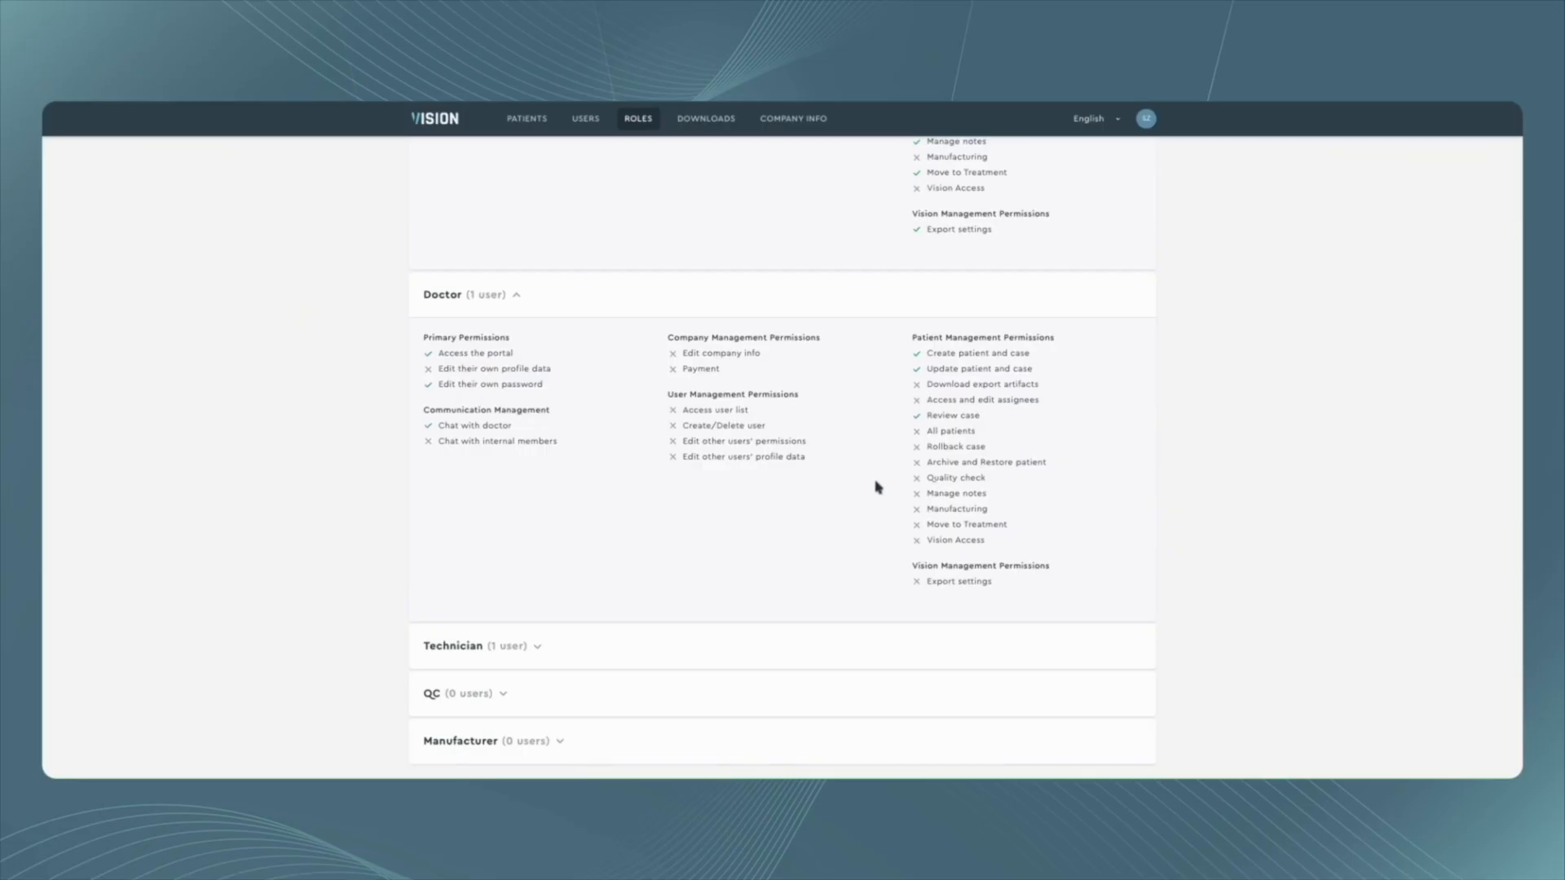
scroll(831, 408, "down", 1)
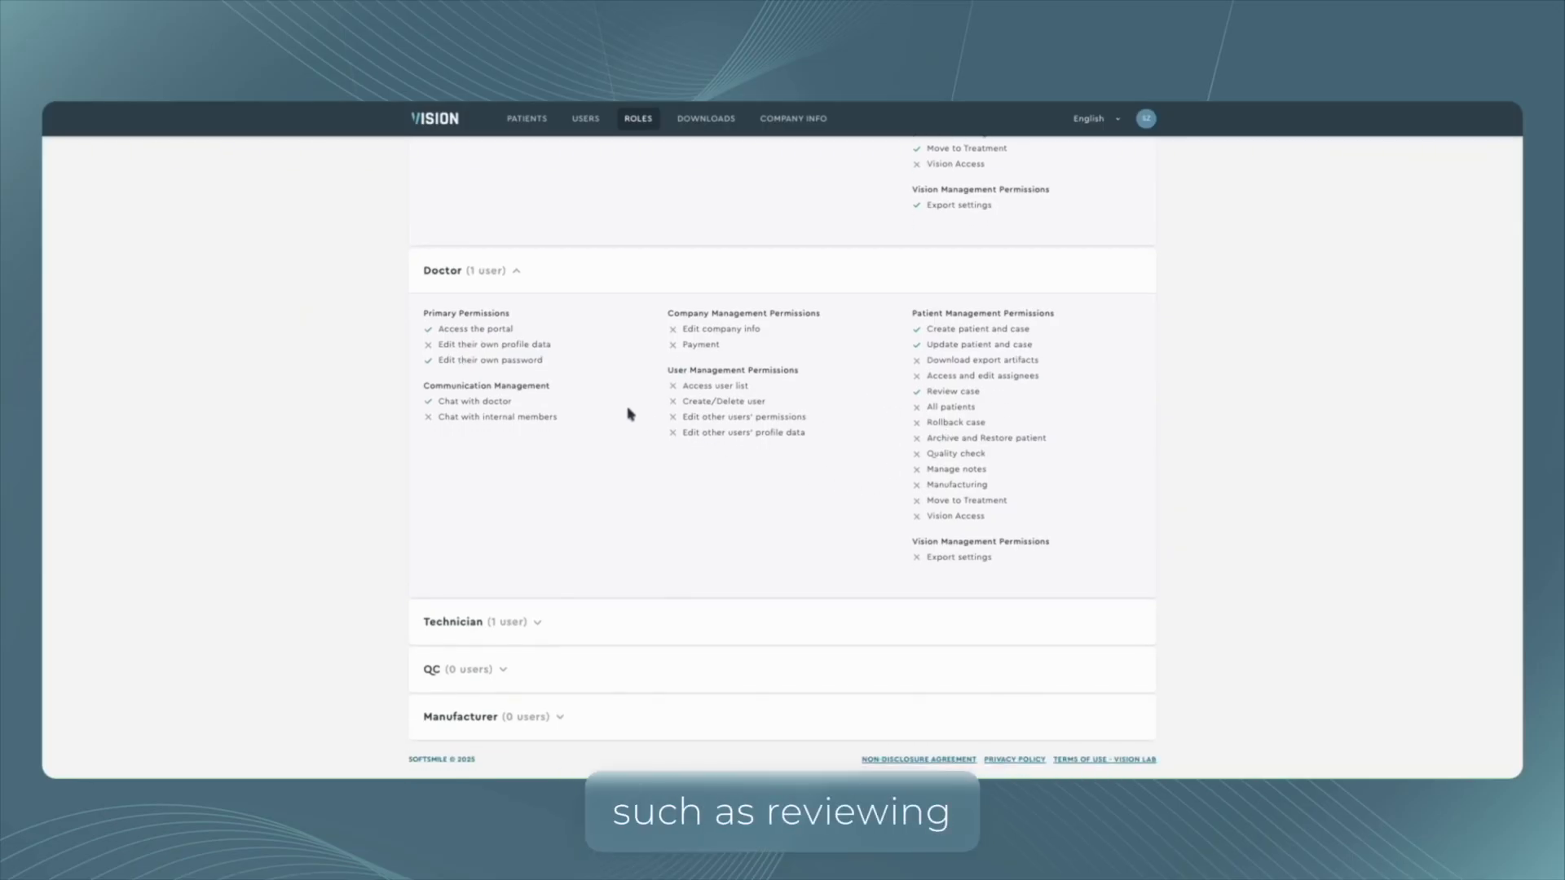
triple_click(946, 391)
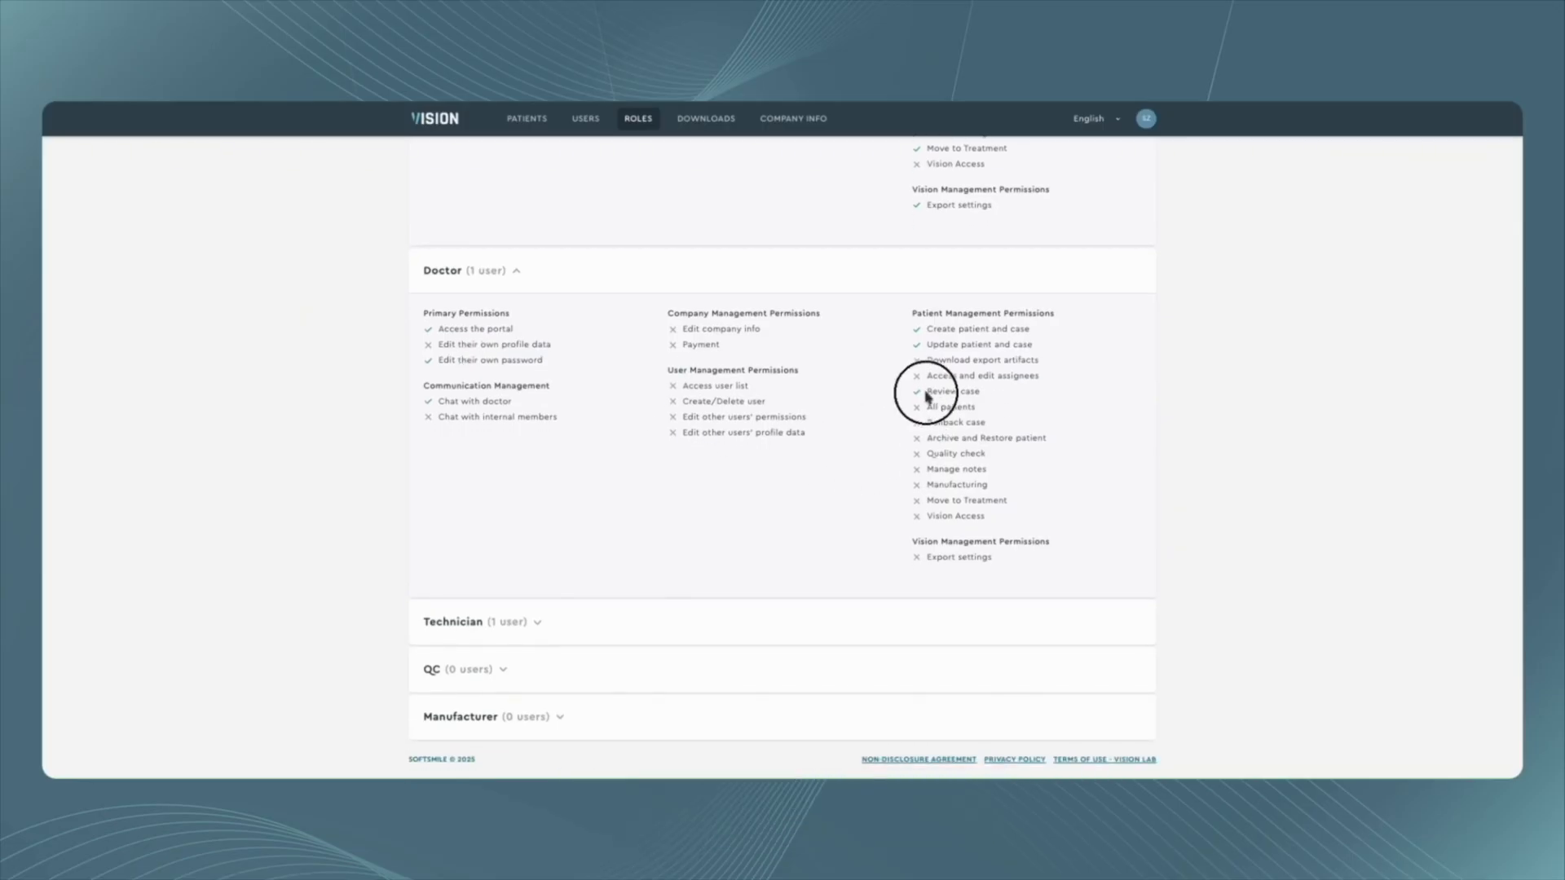
Expand the Technician, QC and Manufacturer roles to inspect their permissions.
left_click(538, 621)
scroll(675, 476, "down", 4)
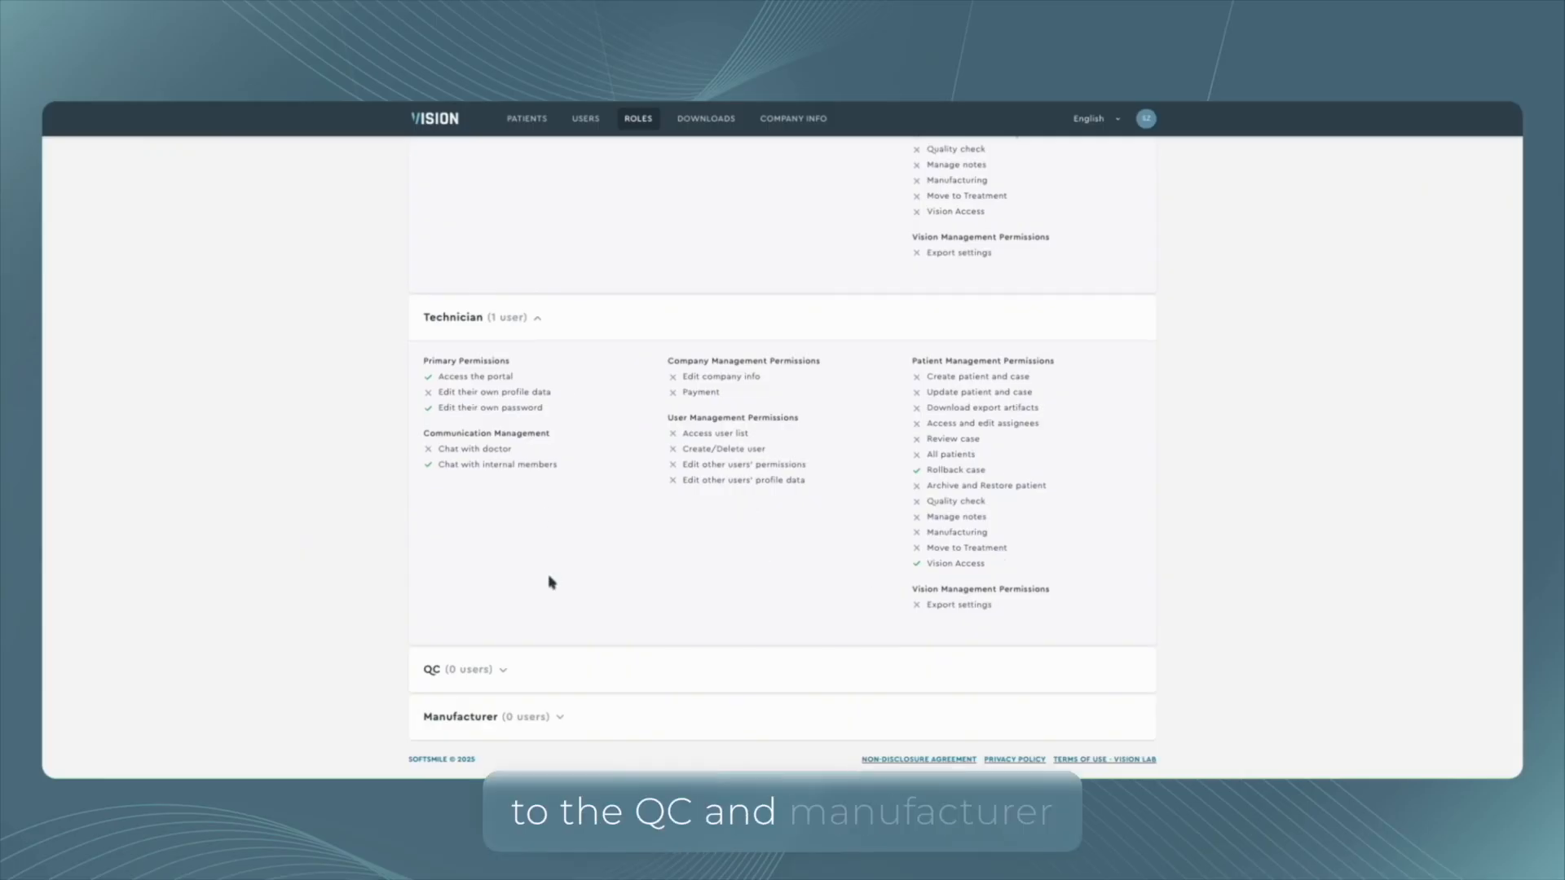
left_click(508, 668)
scroll(570, 611, "down", 3)
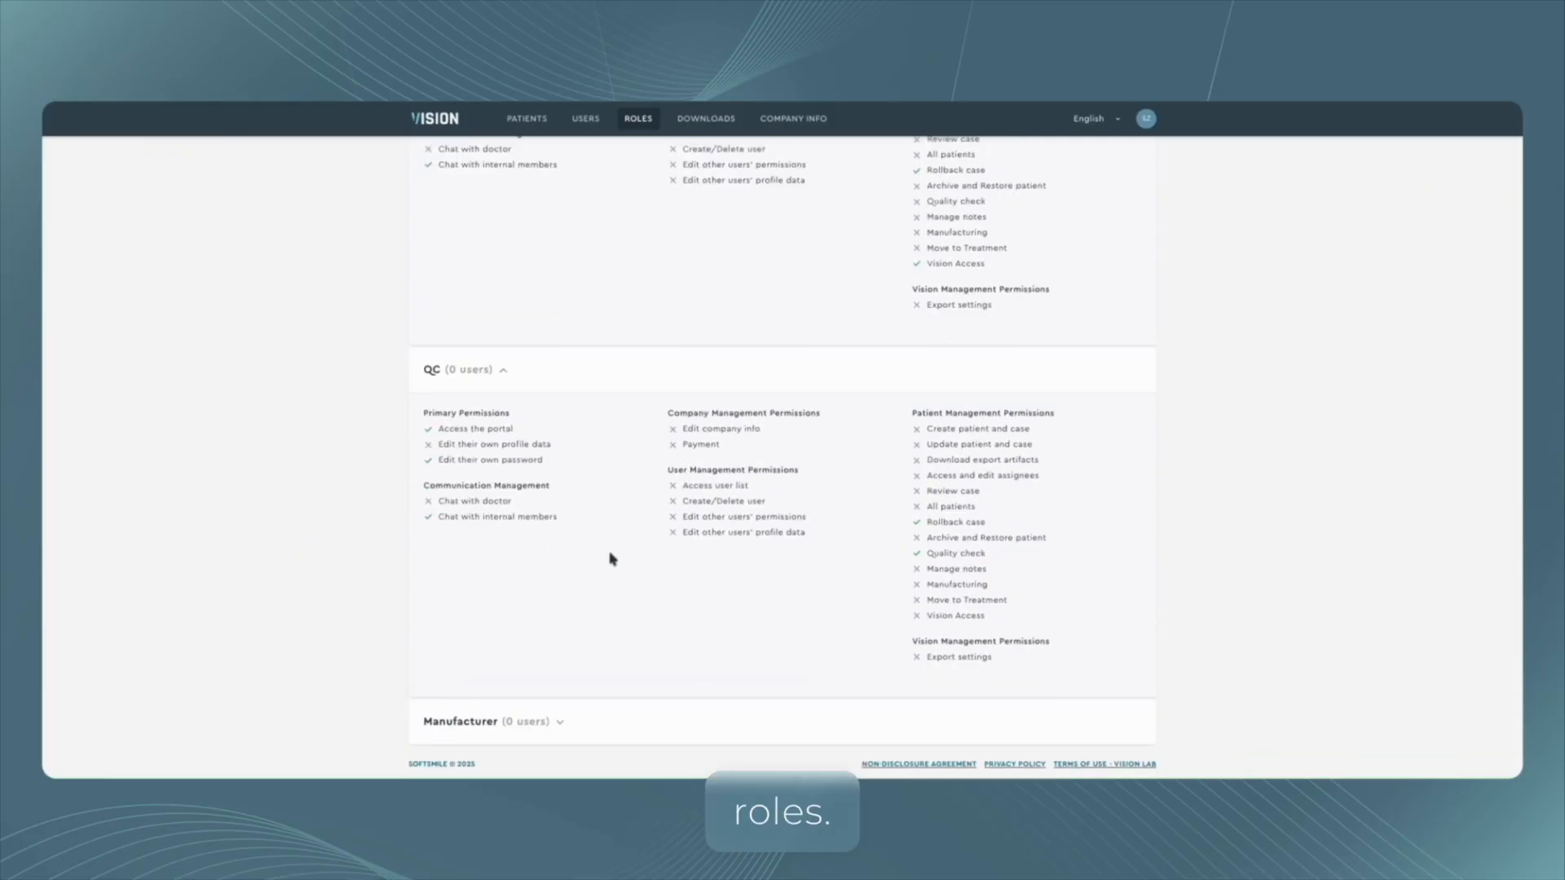
left_click(559, 720)
left_click(557, 720)
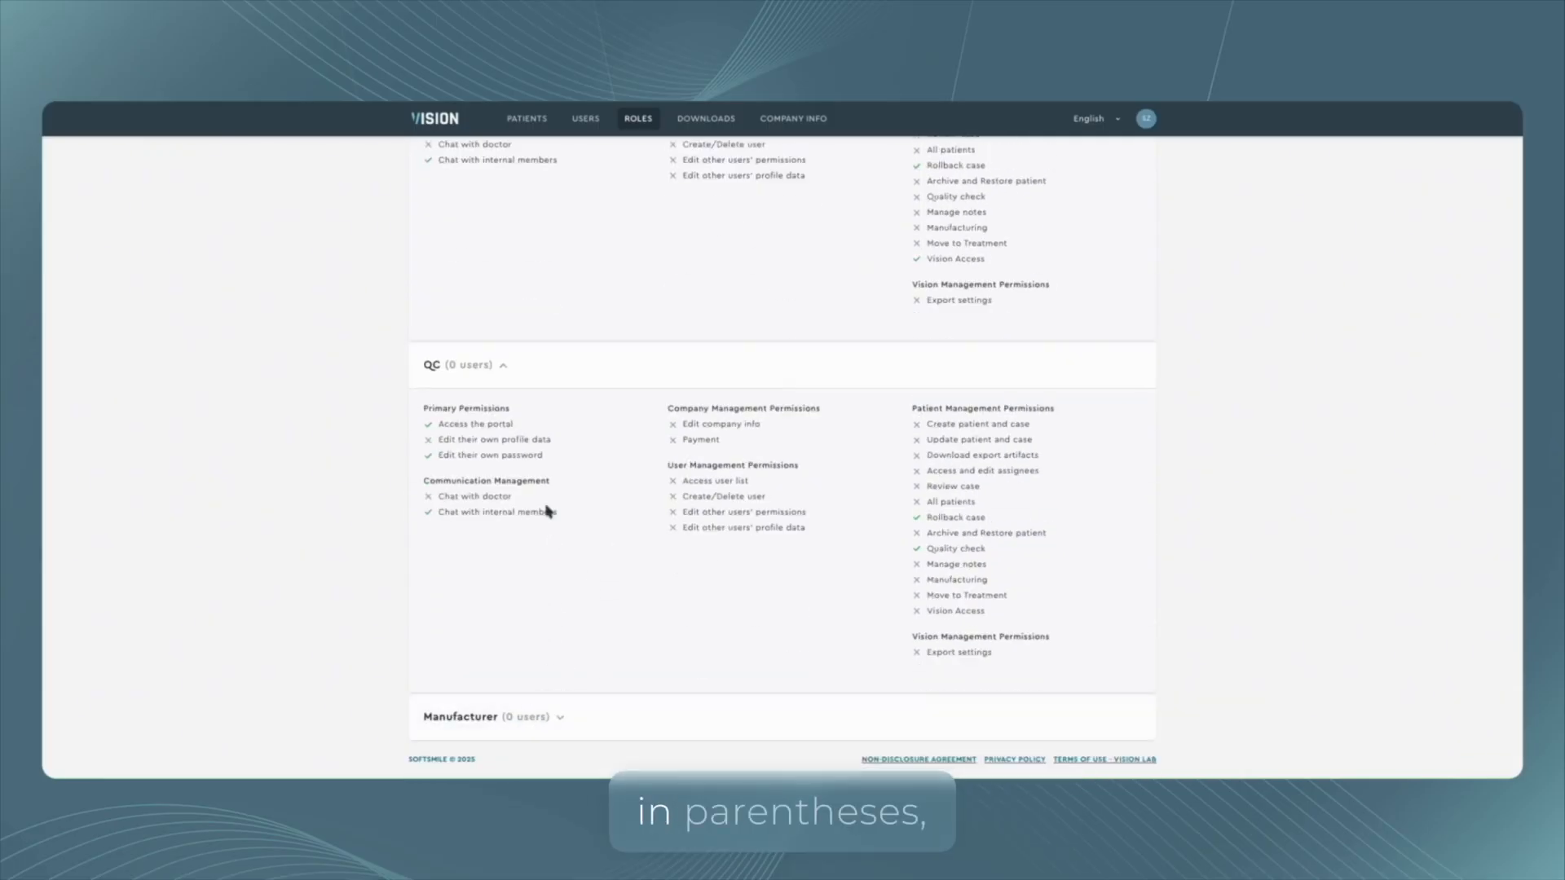
Collapse all expanded roles in the roles list.
left_click(503, 365)
scroll(530, 423, "up", 3)
left_click(529, 586)
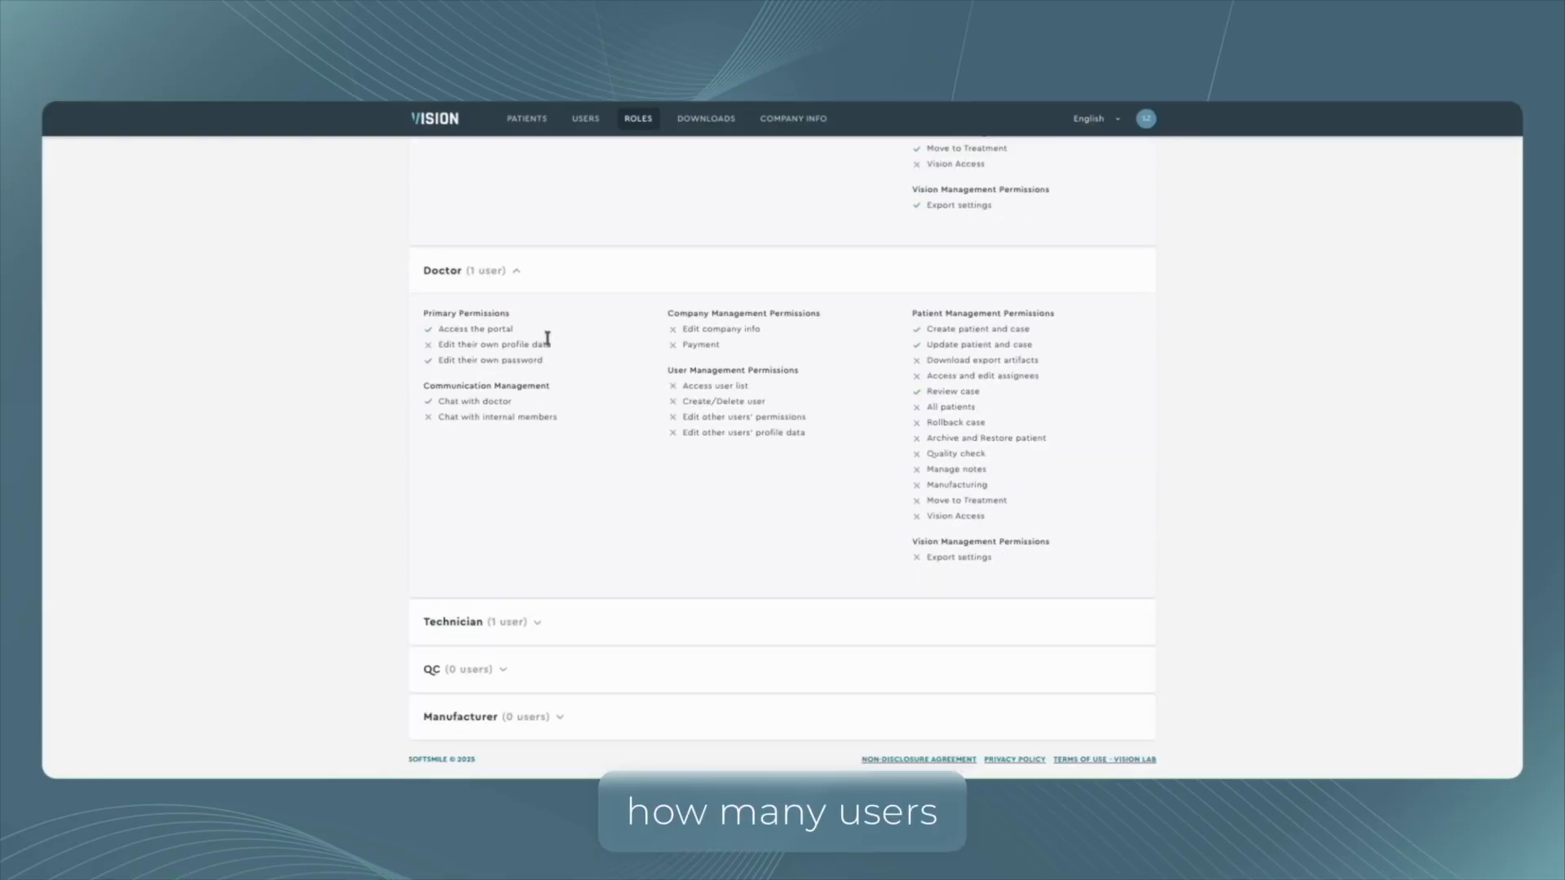
left_click(515, 272)
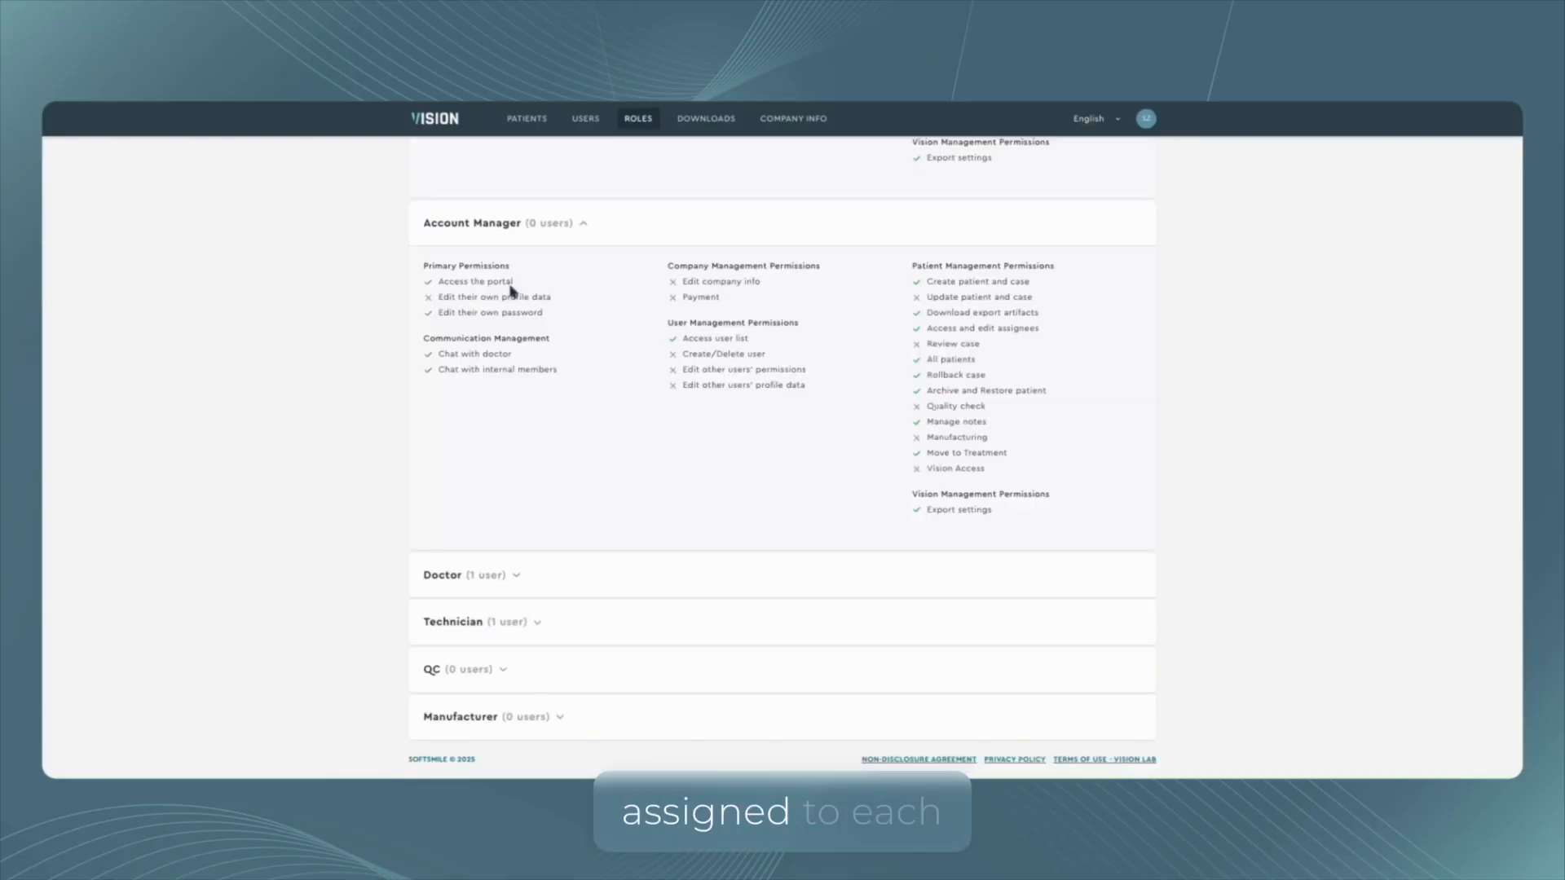
left_click(577, 224)
left_click(569, 205)
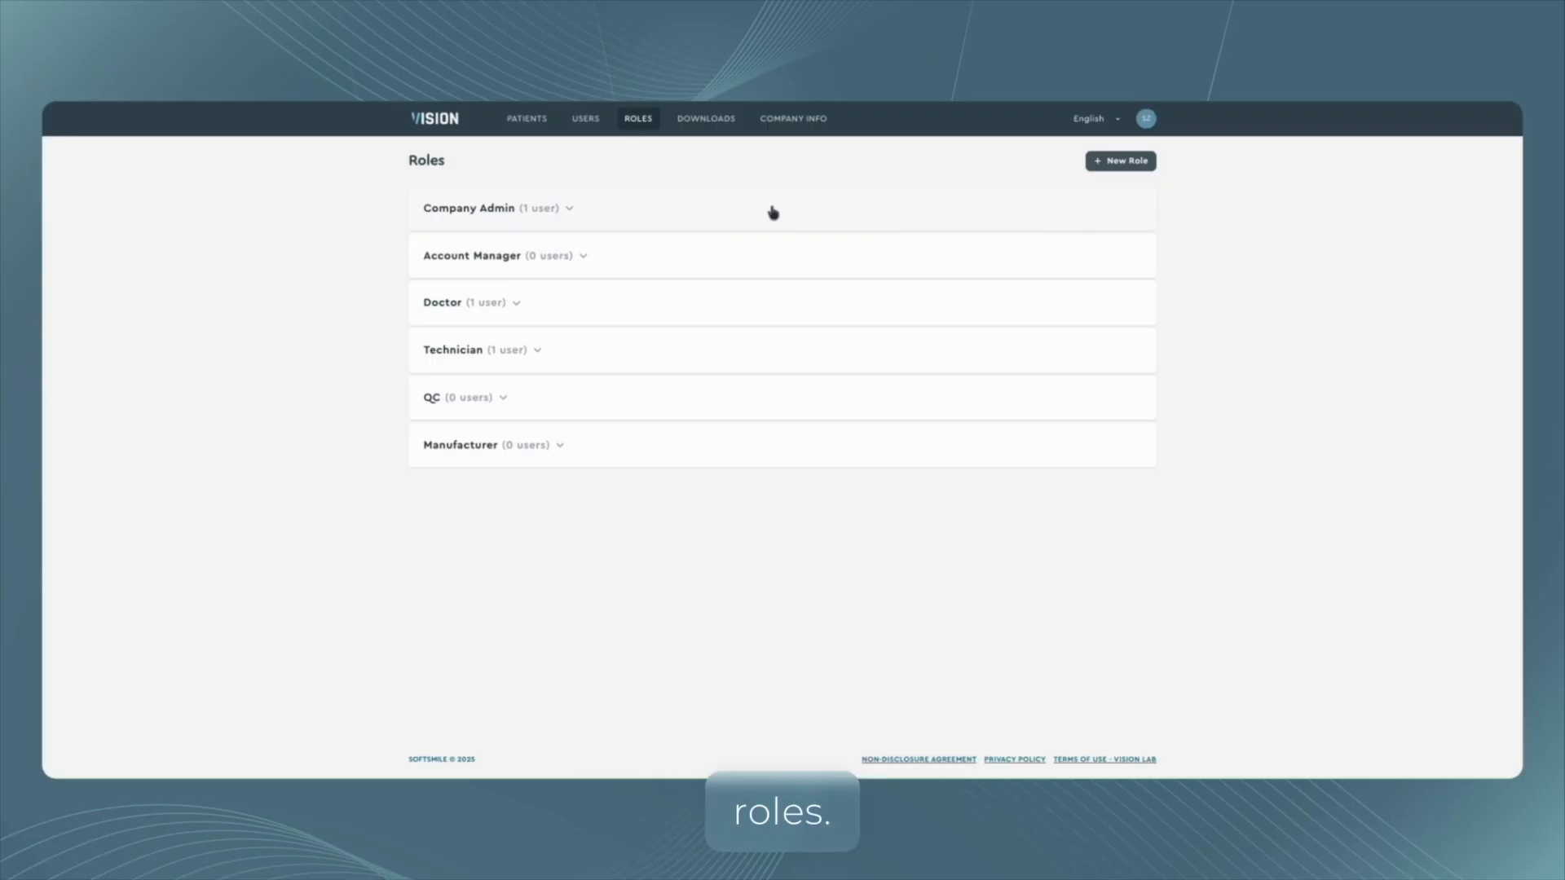
Start a new role and name it Admin+.
left_click(1121, 161)
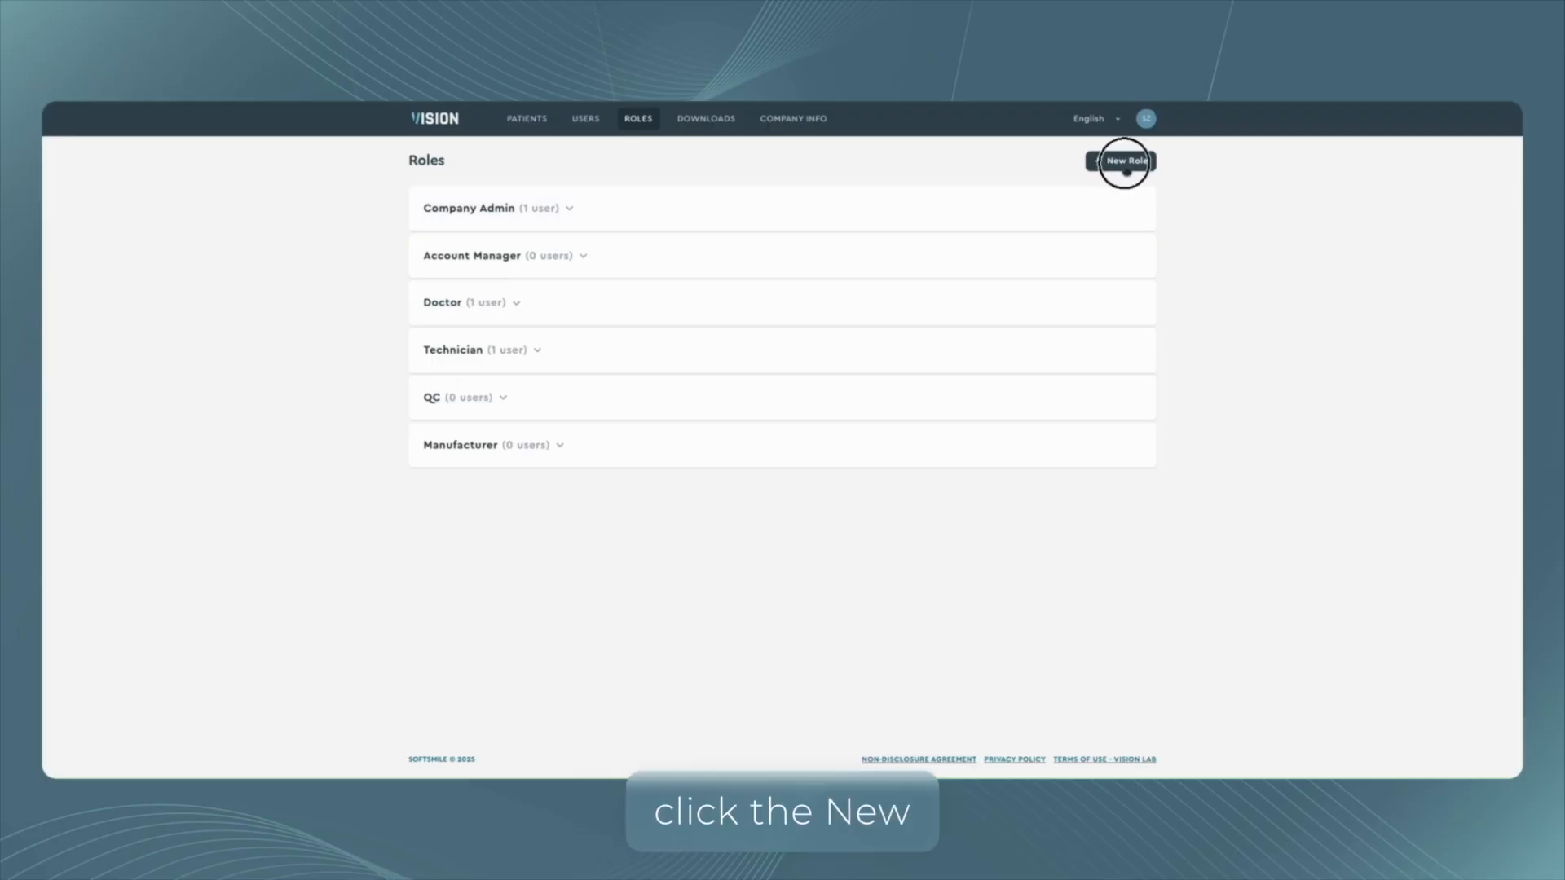
scroll(1498, 408, "down", 4)
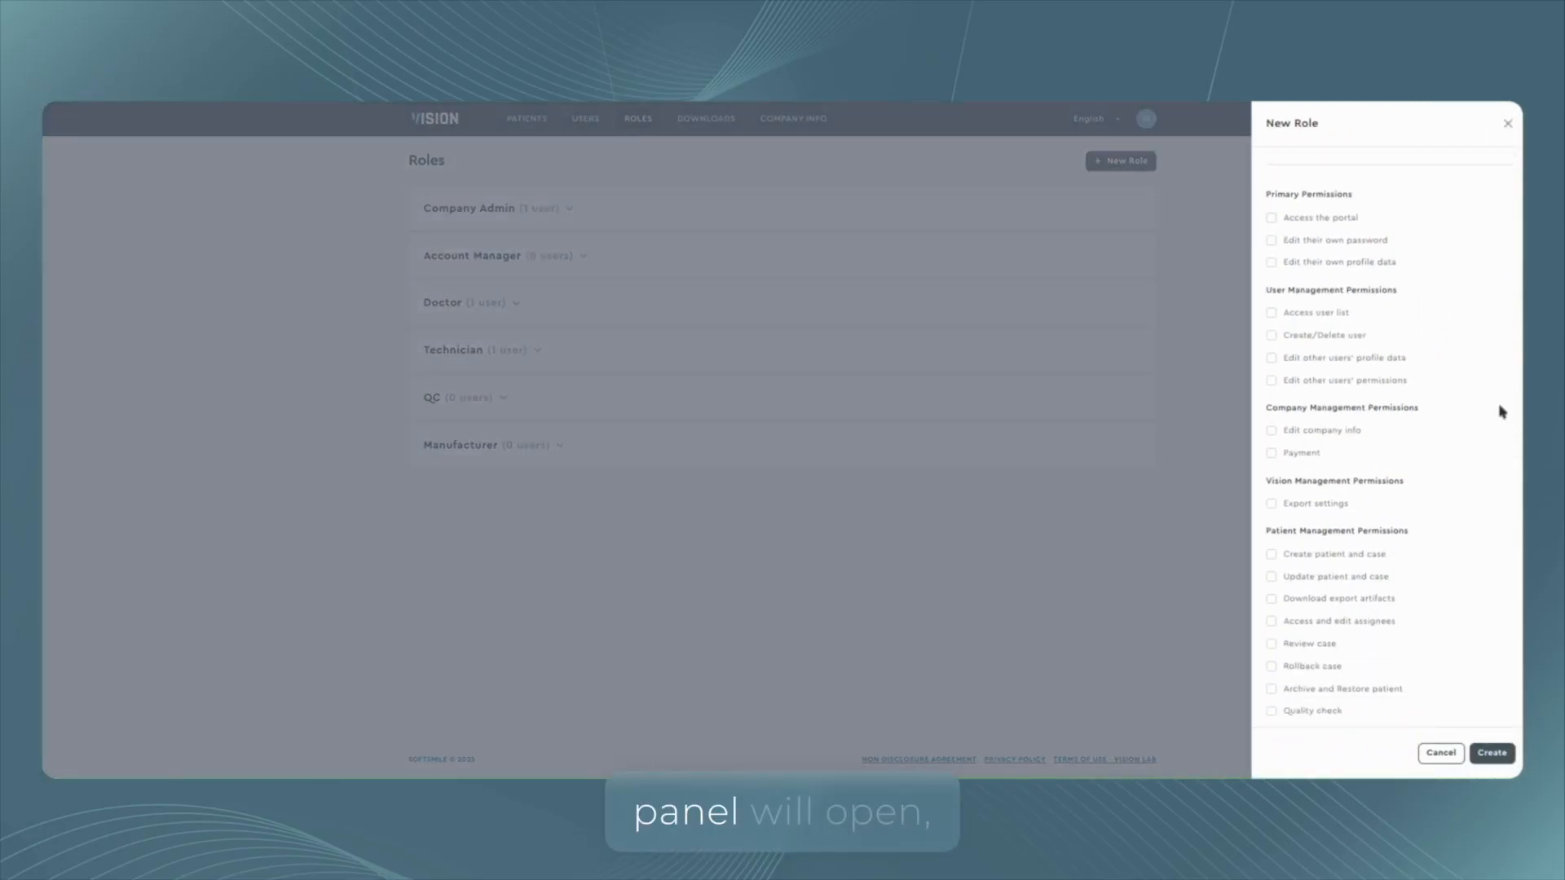
scroll(1372, 392, "up", 4)
scroll(1348, 363, "down", 5)
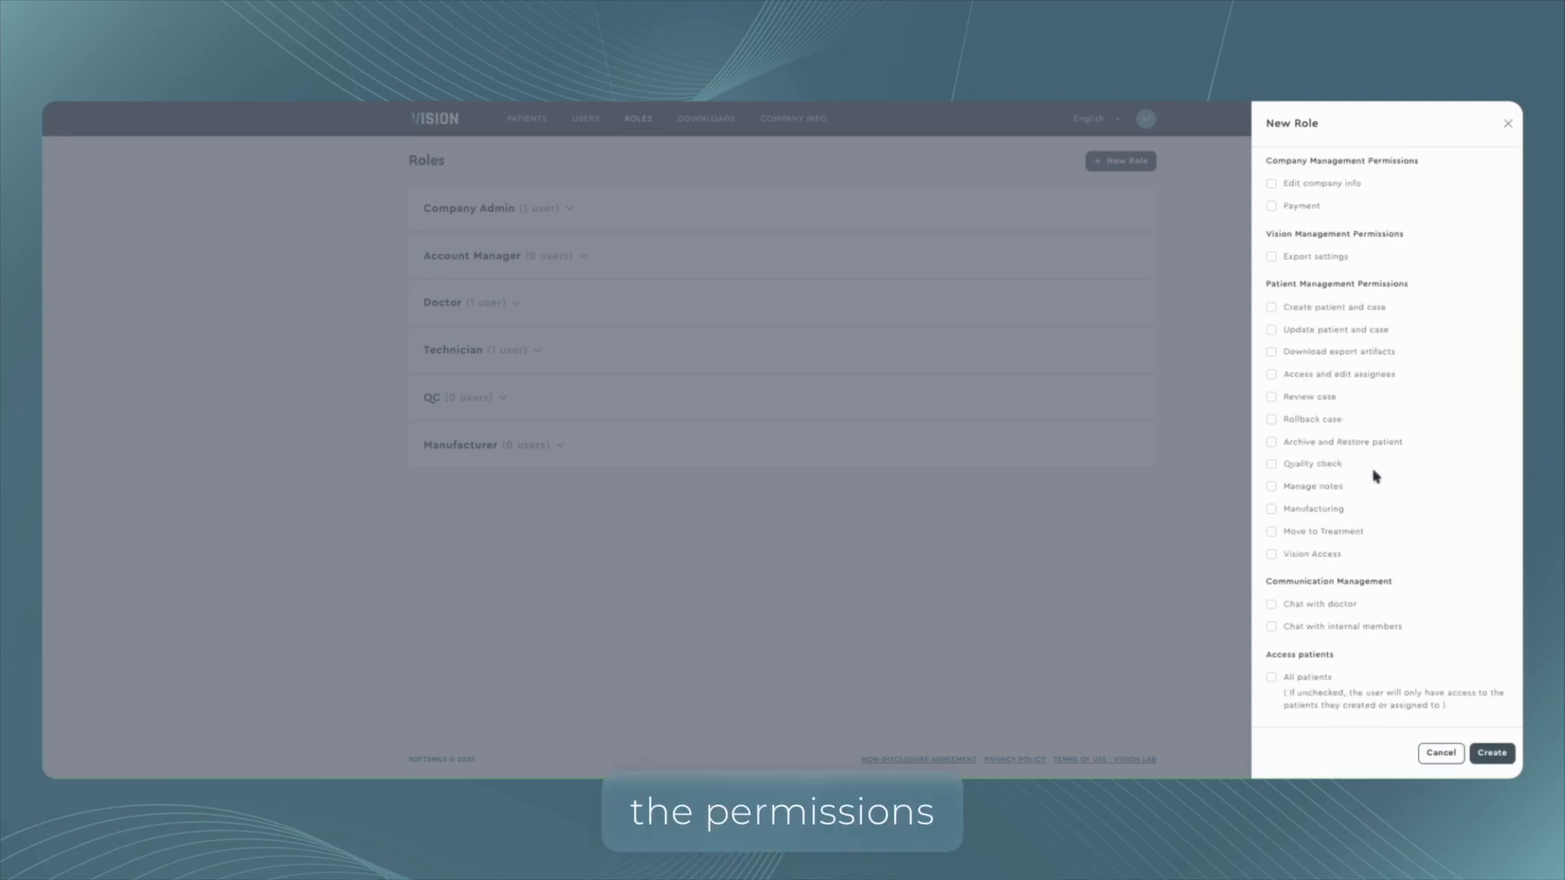
scroll(1394, 416, "up", 5)
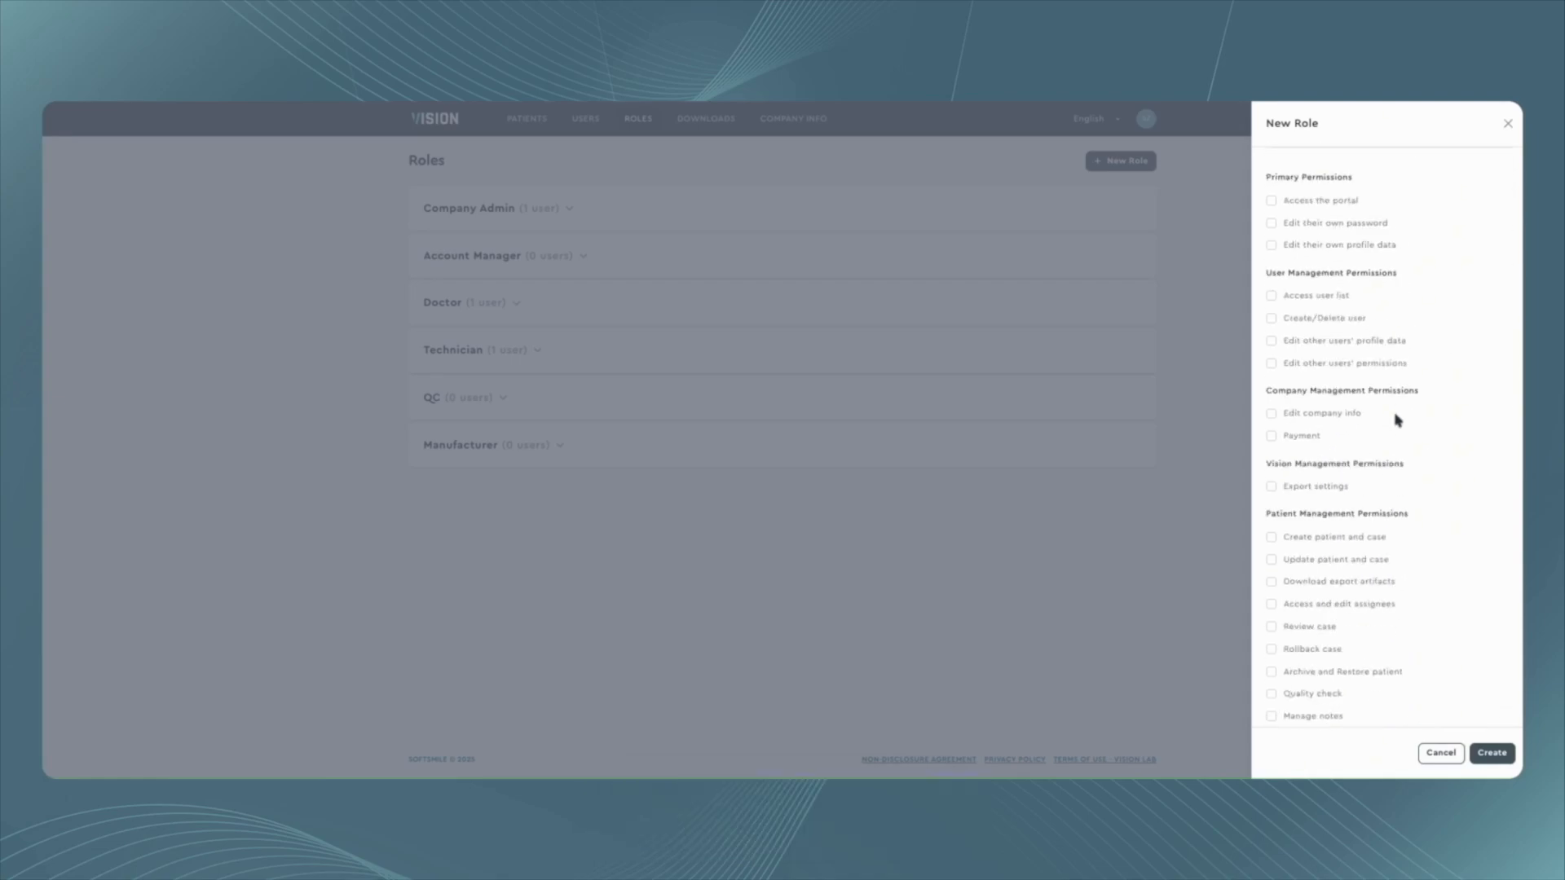
left_click(1316, 193)
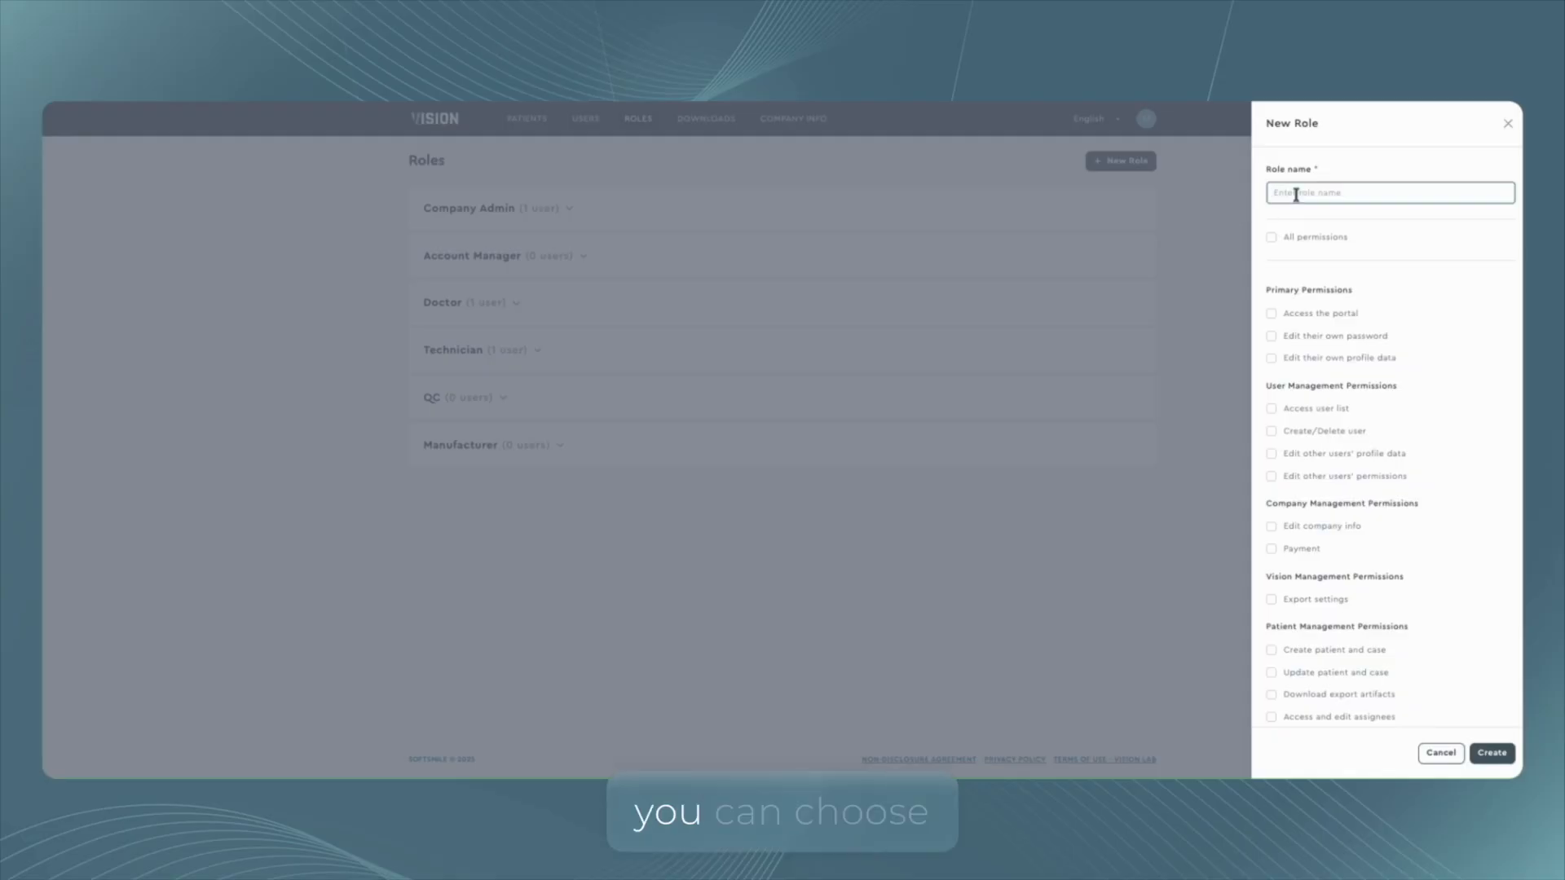
type("Admi")
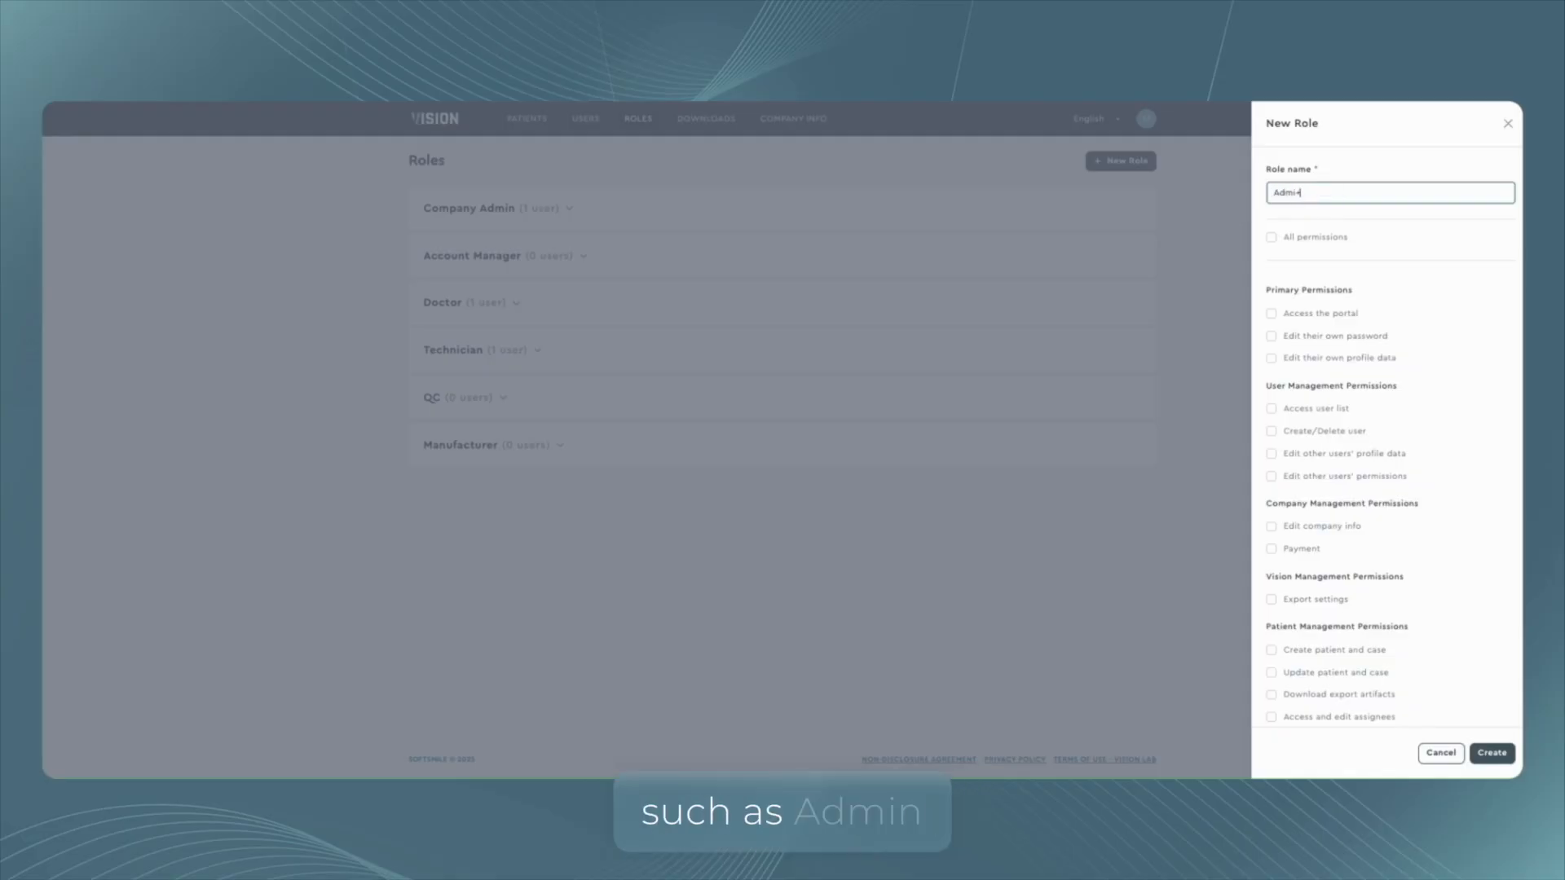
type("+")
left_click(1296, 193)
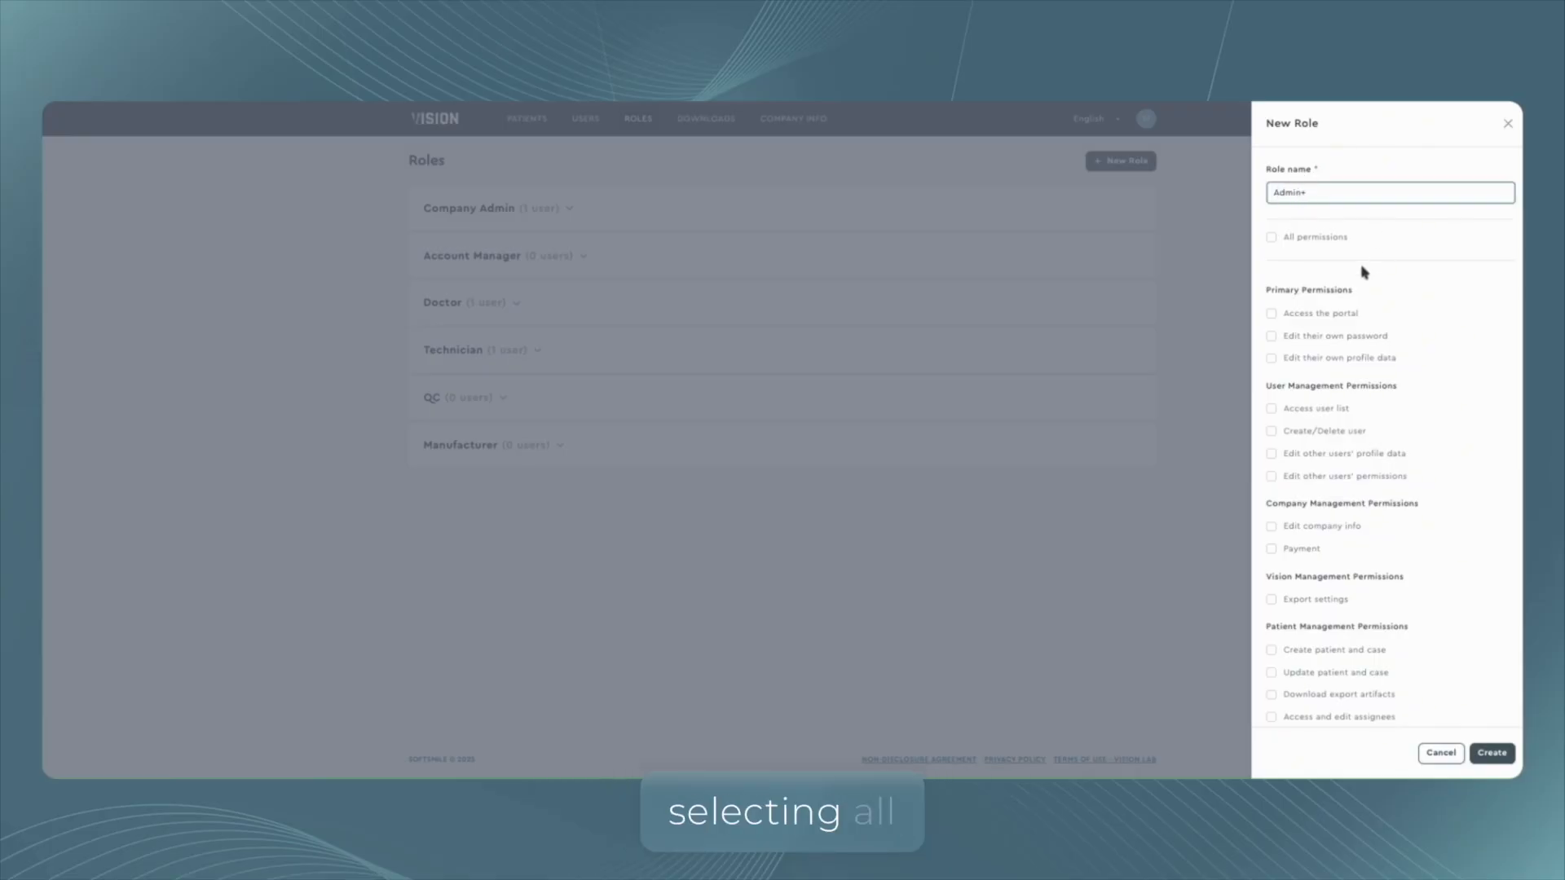
Grant the new role all permissions and create it.
left_click(1271, 238)
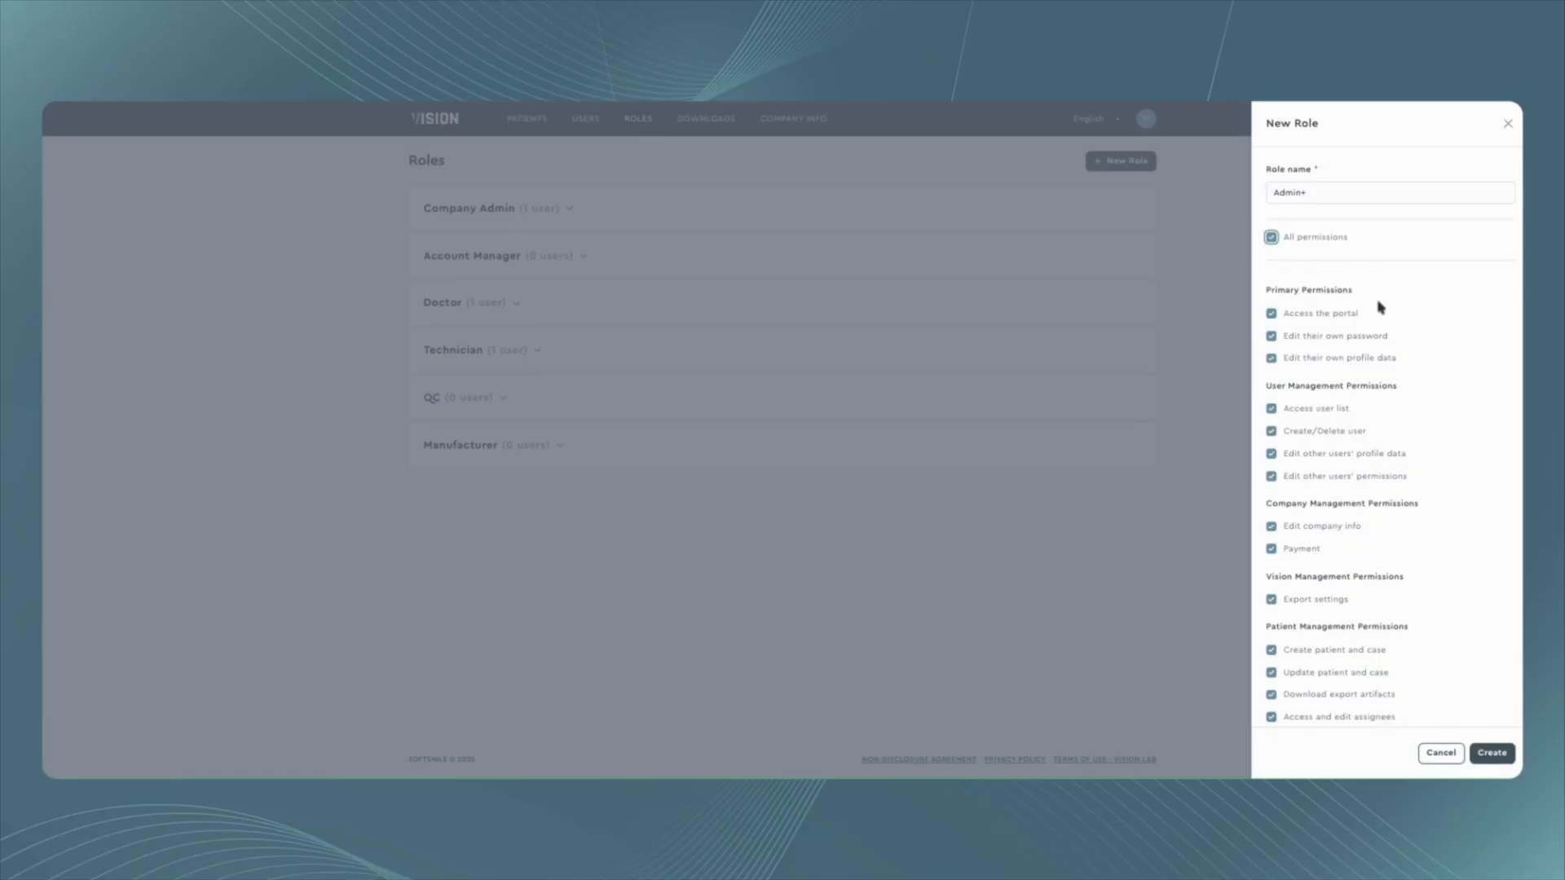
scroll(1415, 362, "down", 5)
scroll(1414, 391, "up", 4)
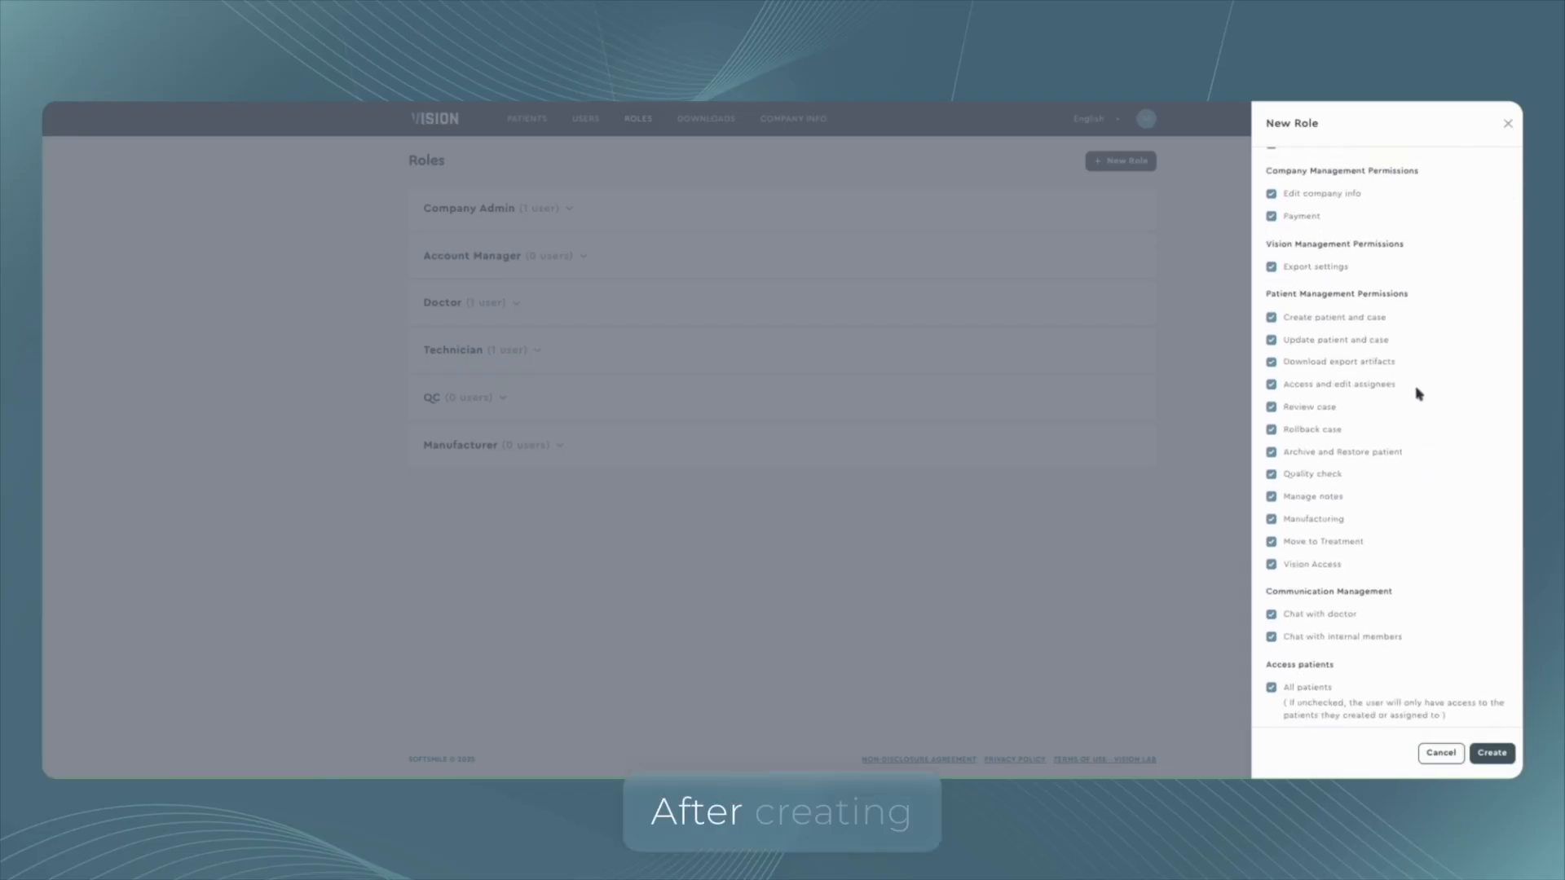
scroll(1458, 538, "up", 1)
left_click(1510, 759)
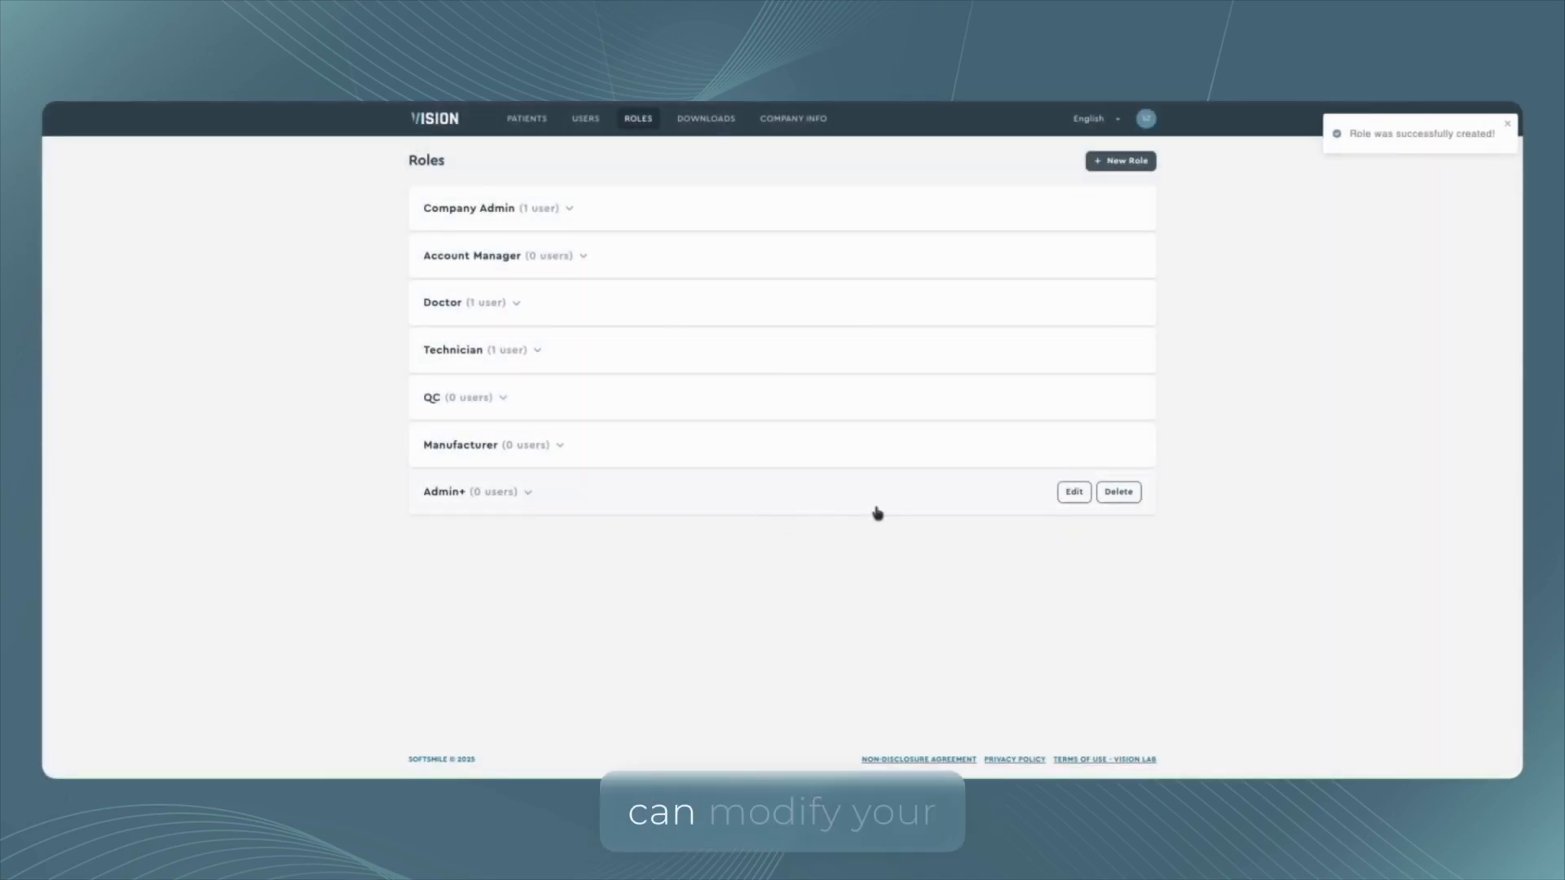
Edit the Admin+ role, removing Edit company info, Payment, Export settings, Create patient and case, and Update patient and case, then save.
left_click(1074, 495)
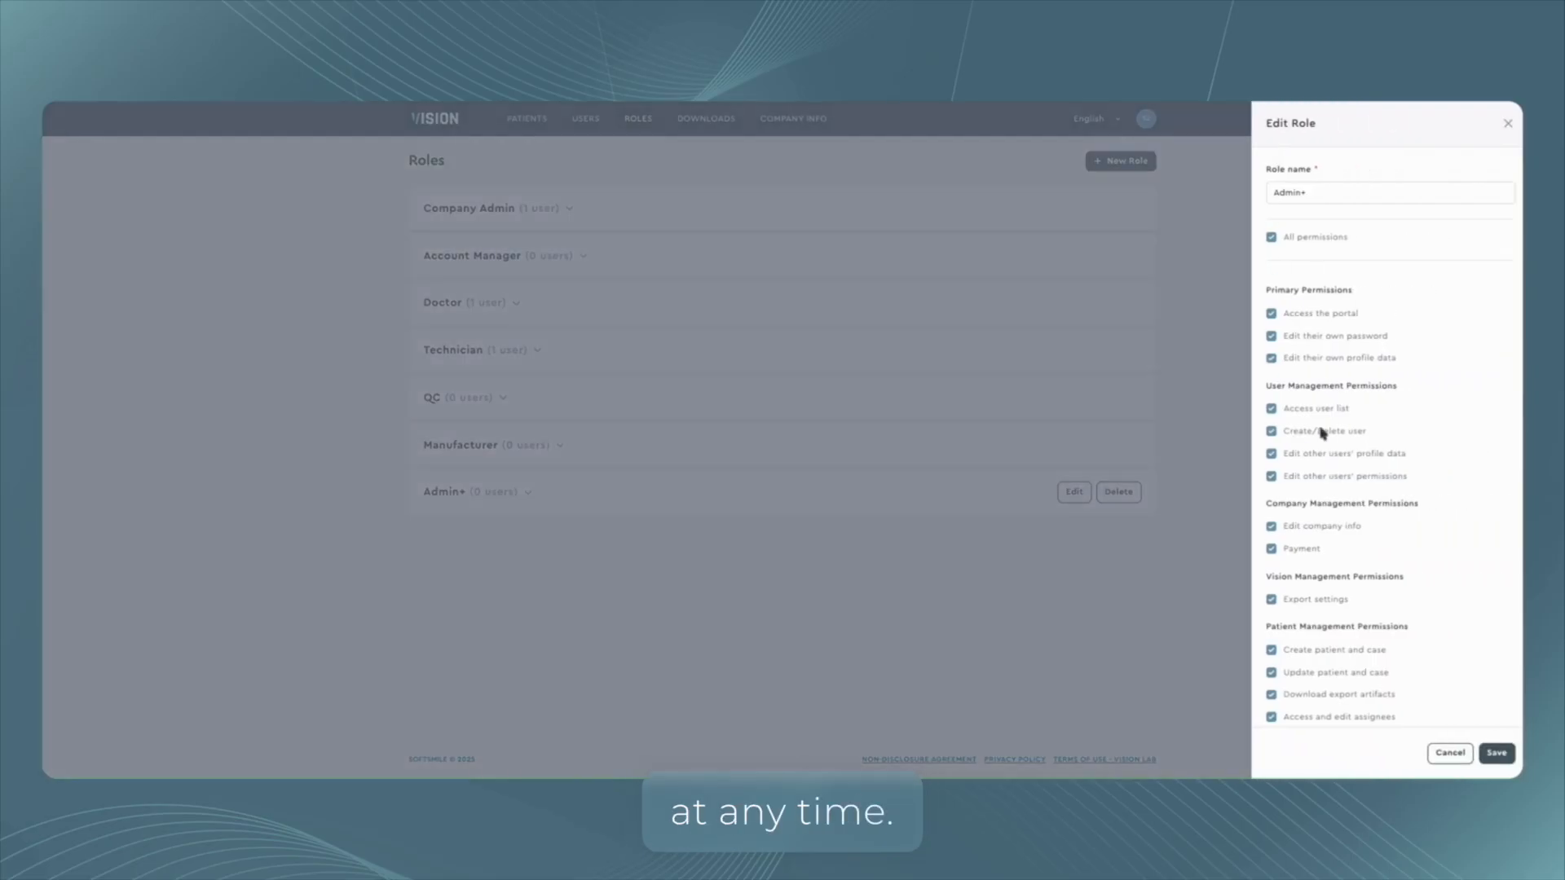
left_click(1271, 525)
left_click(1271, 548)
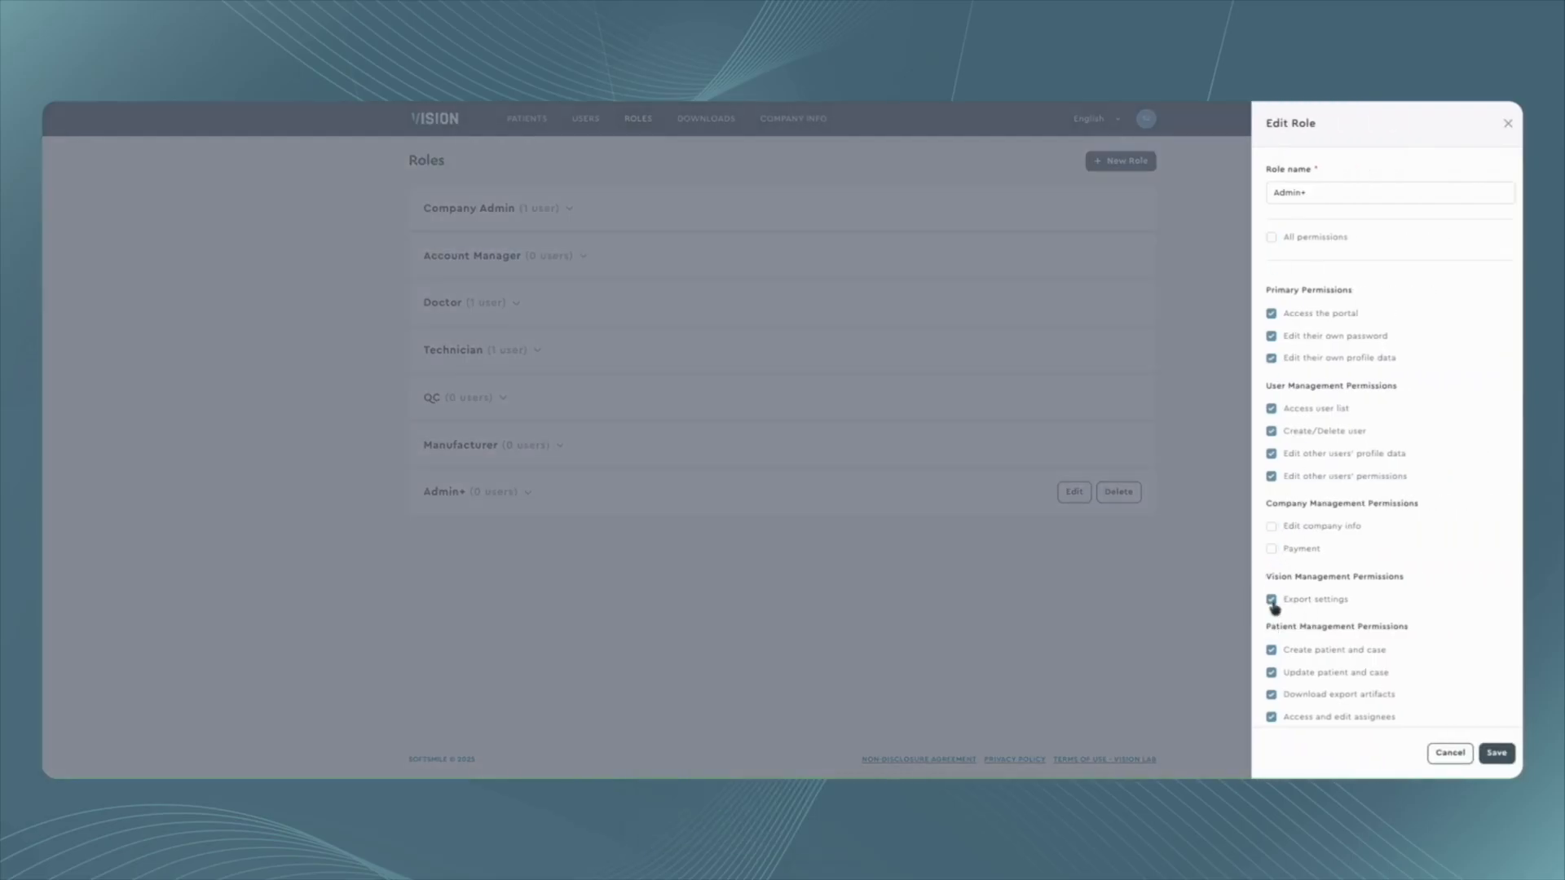
left_click(1272, 599)
left_click(1271, 649)
left_click(1271, 672)
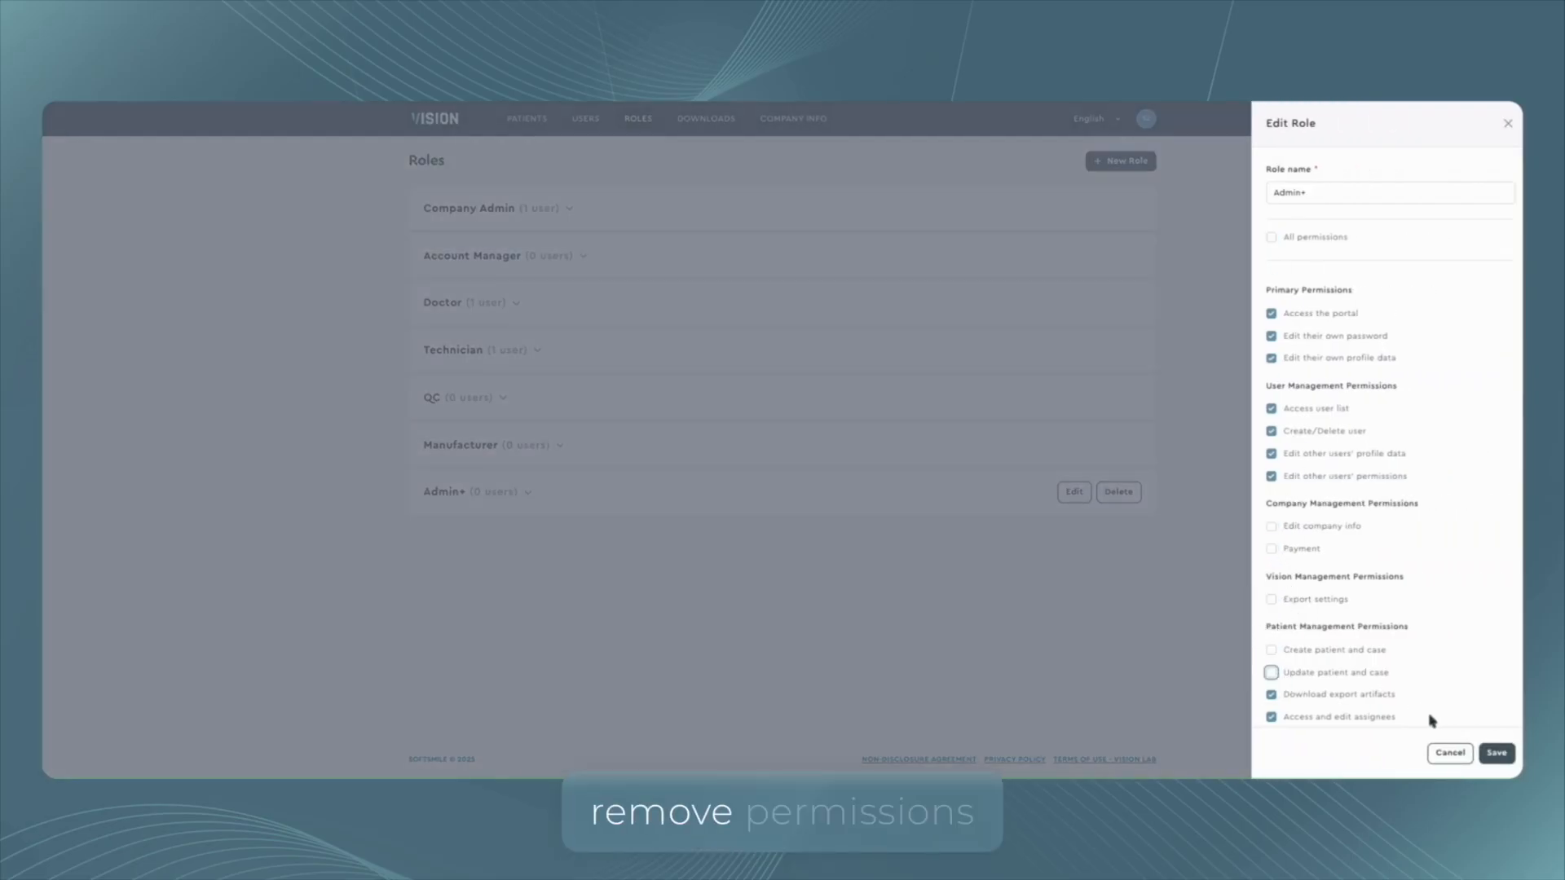
left_click(1496, 754)
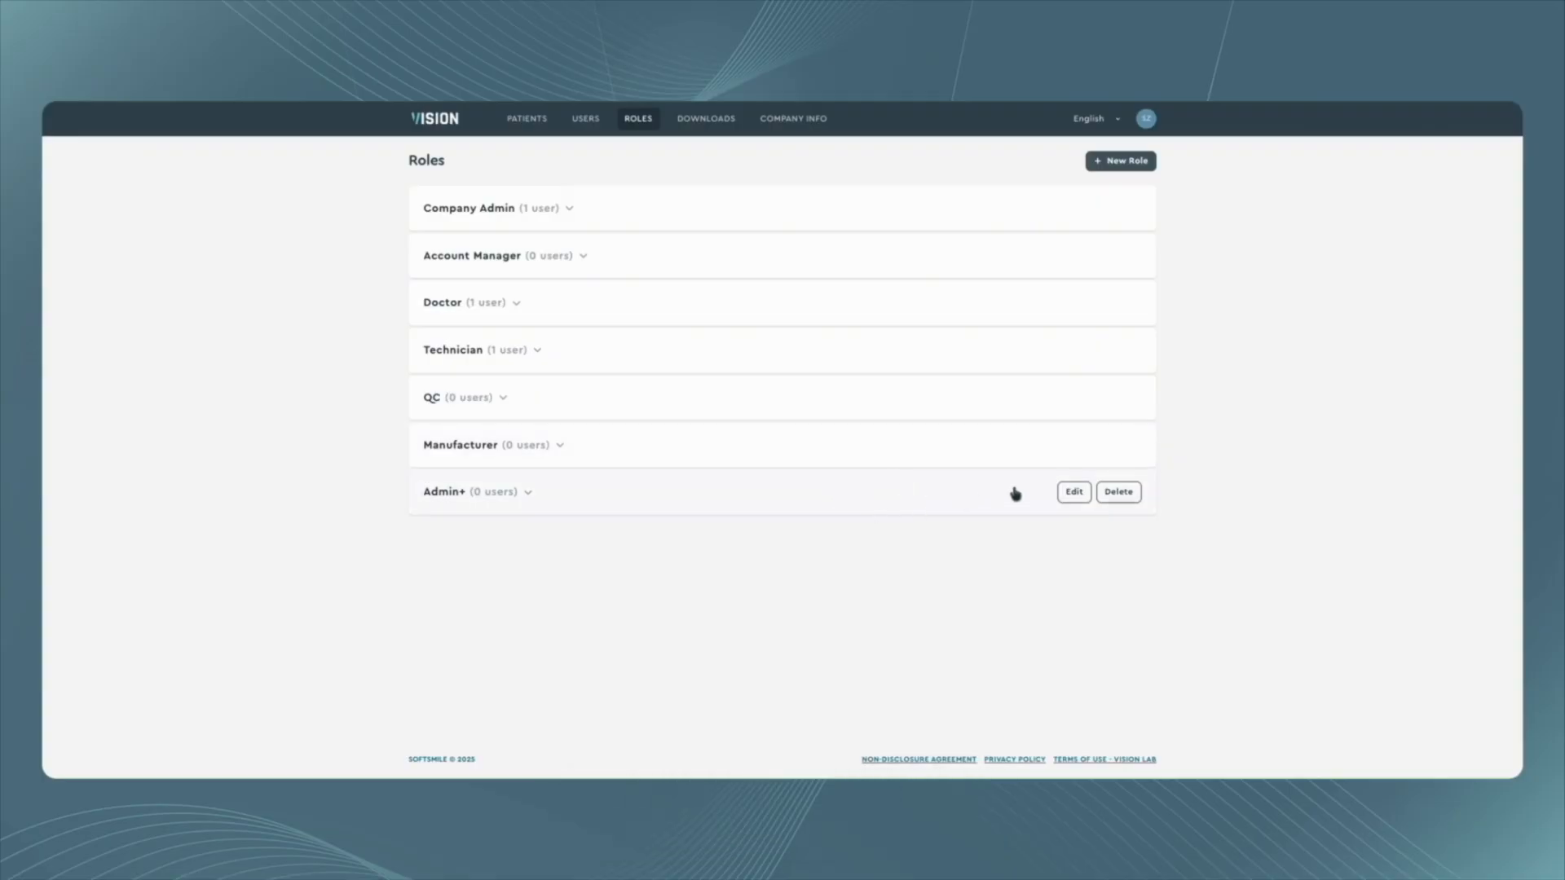
Delete the Admin+ role.
left_click(1121, 493)
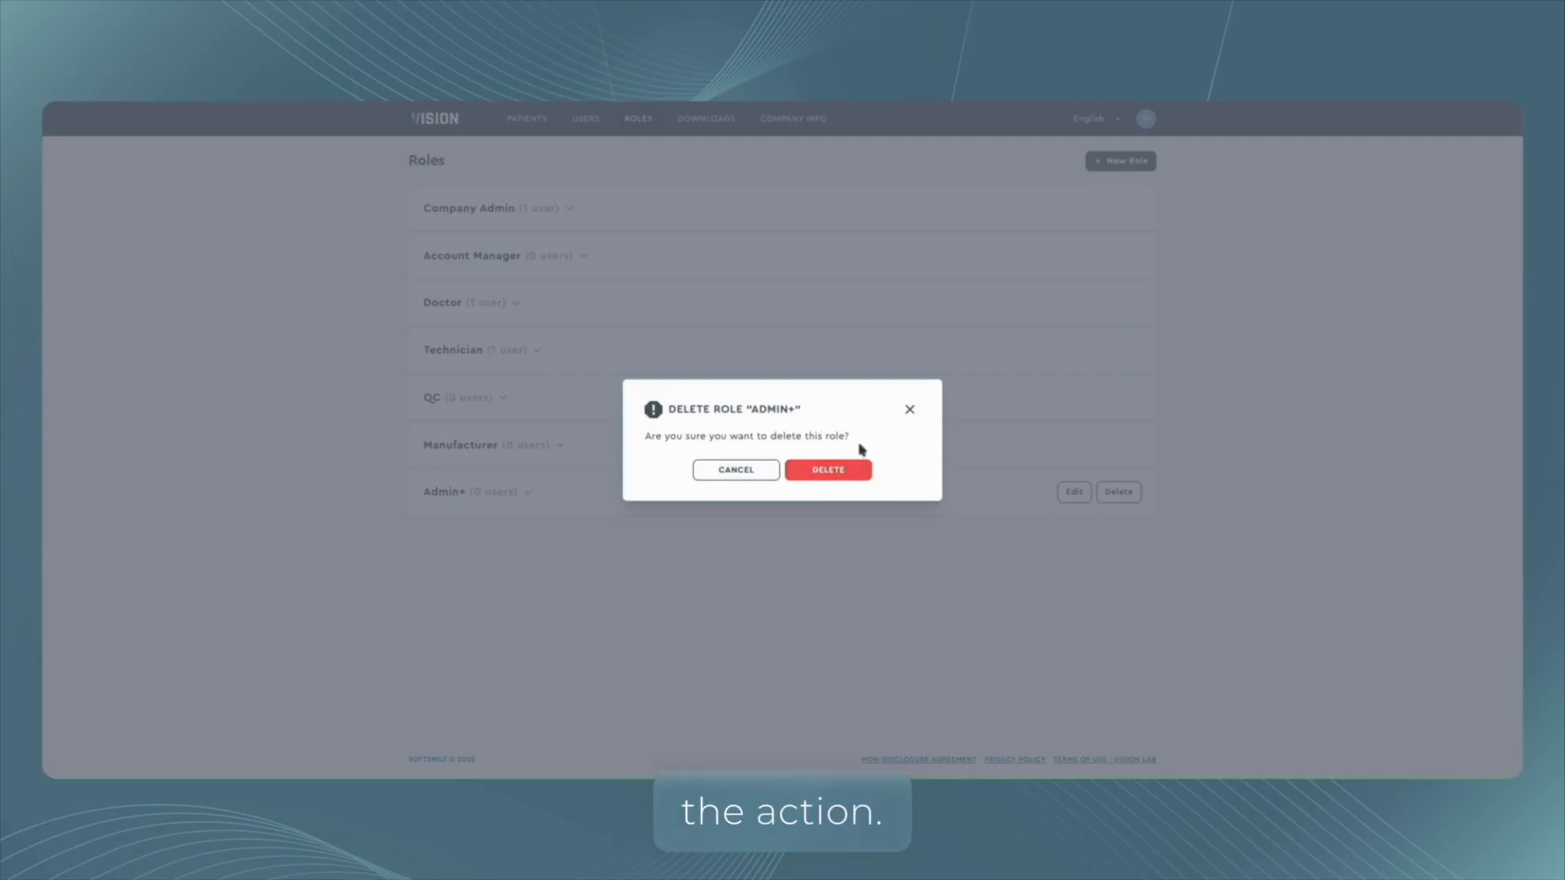
left_click(823, 467)
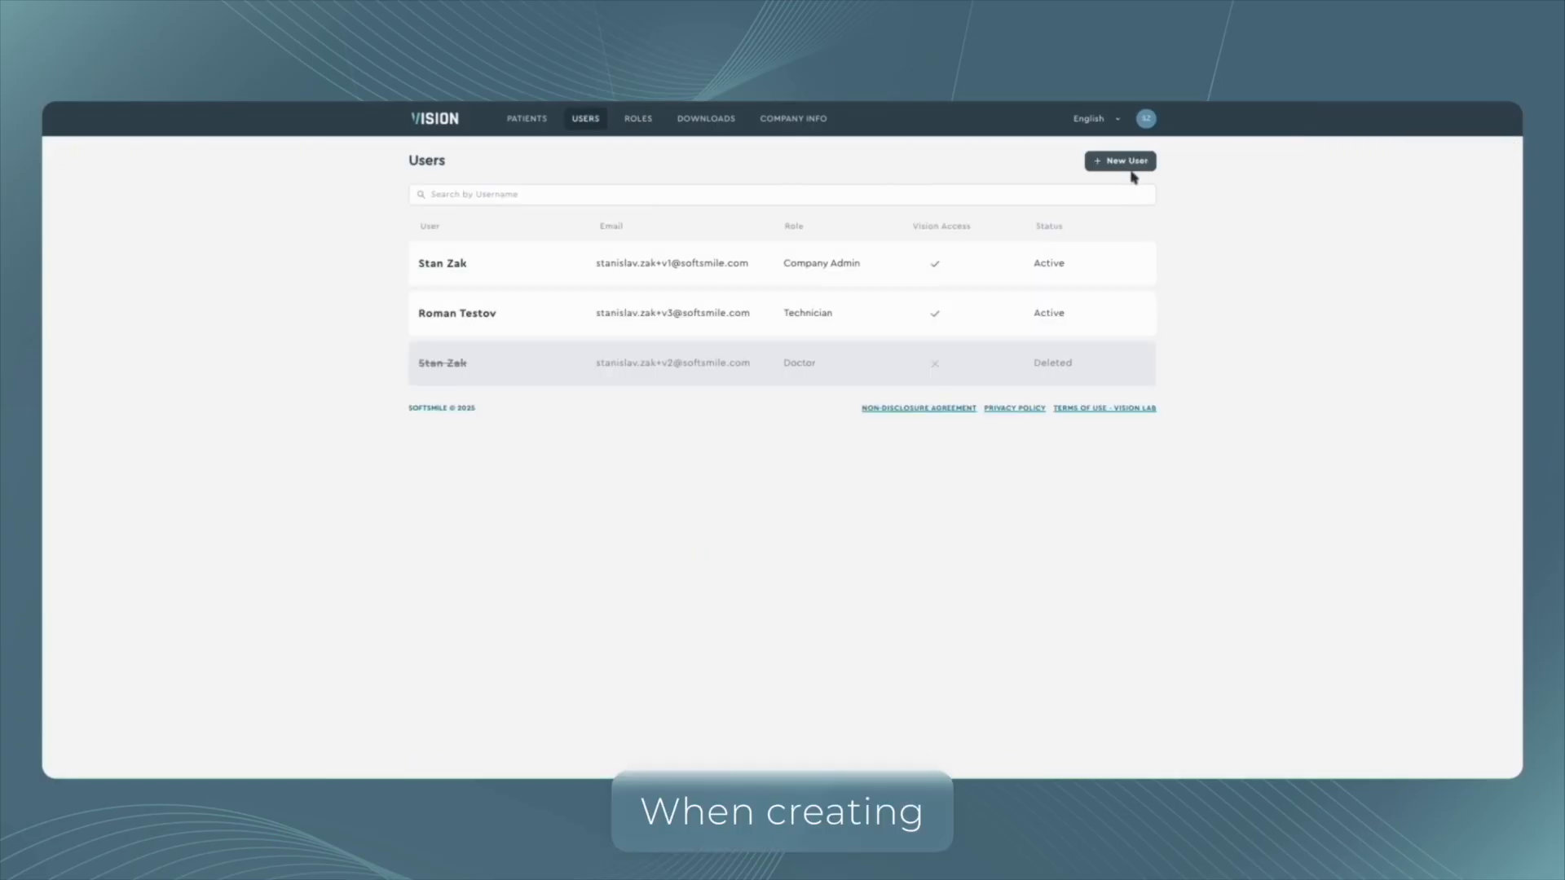
Open the new user form and examine its required Global Roles field.
left_click(1123, 162)
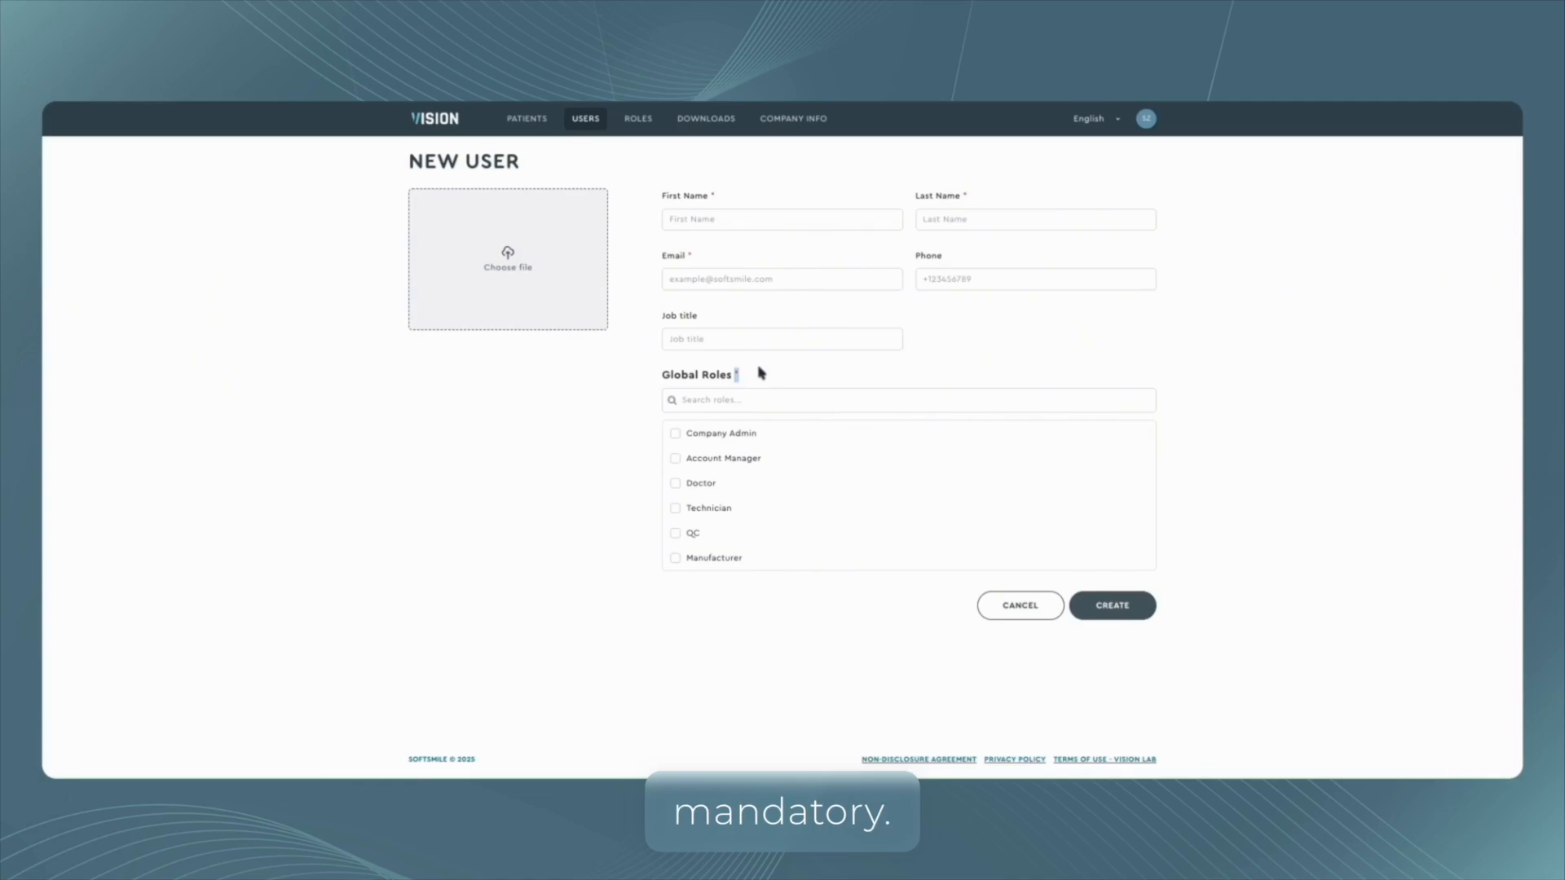
left_click(789, 366)
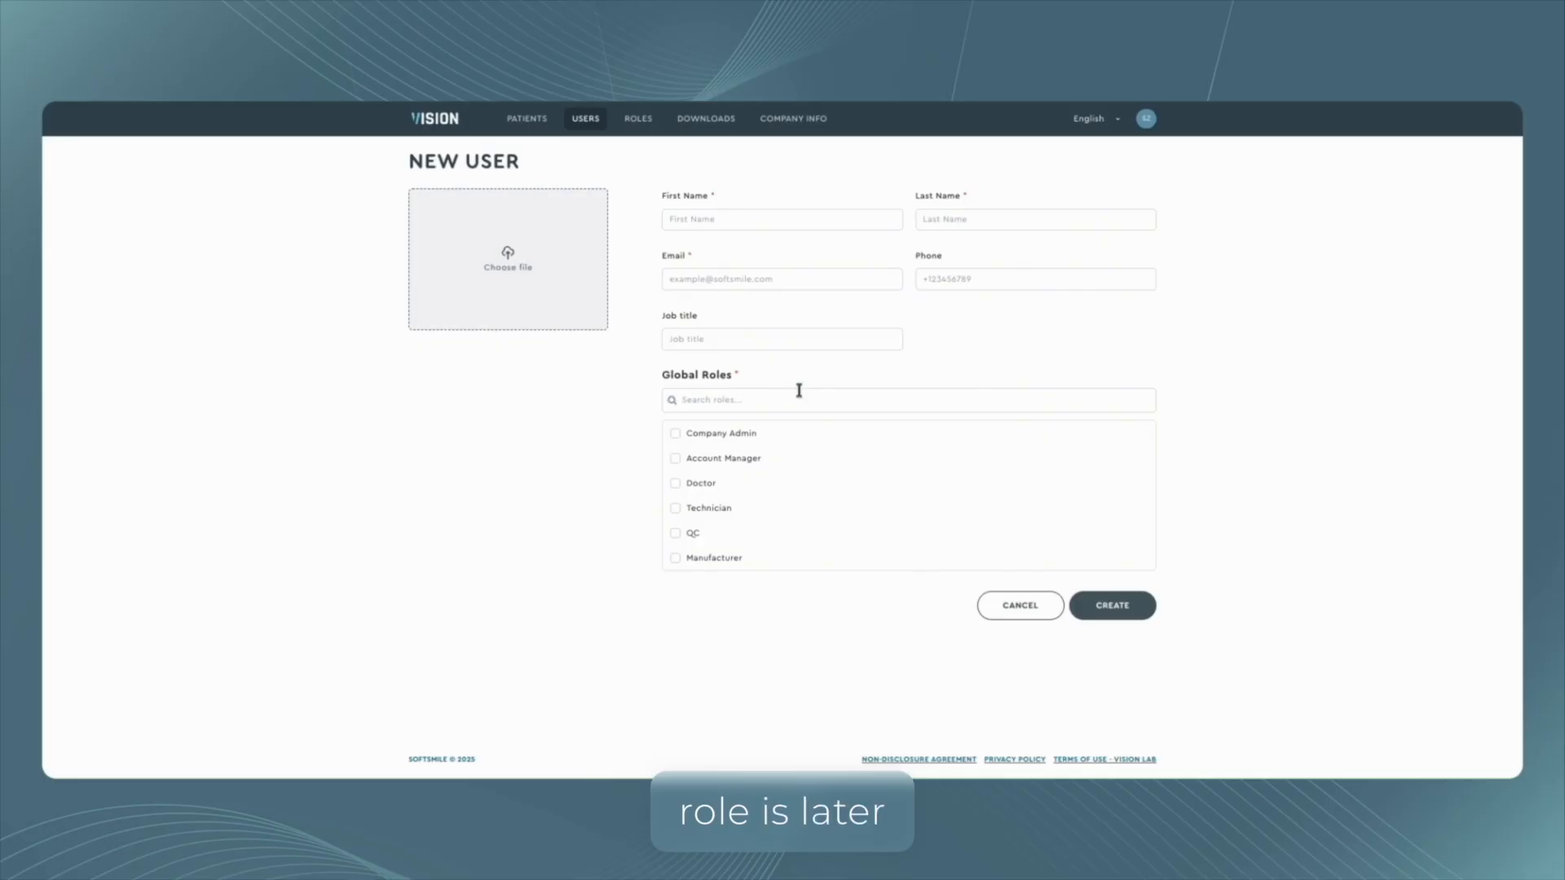
Start a new role from the roles page and name it QC+.
left_click(638, 118)
left_click(1120, 160)
left_click(1309, 192)
type("Q")
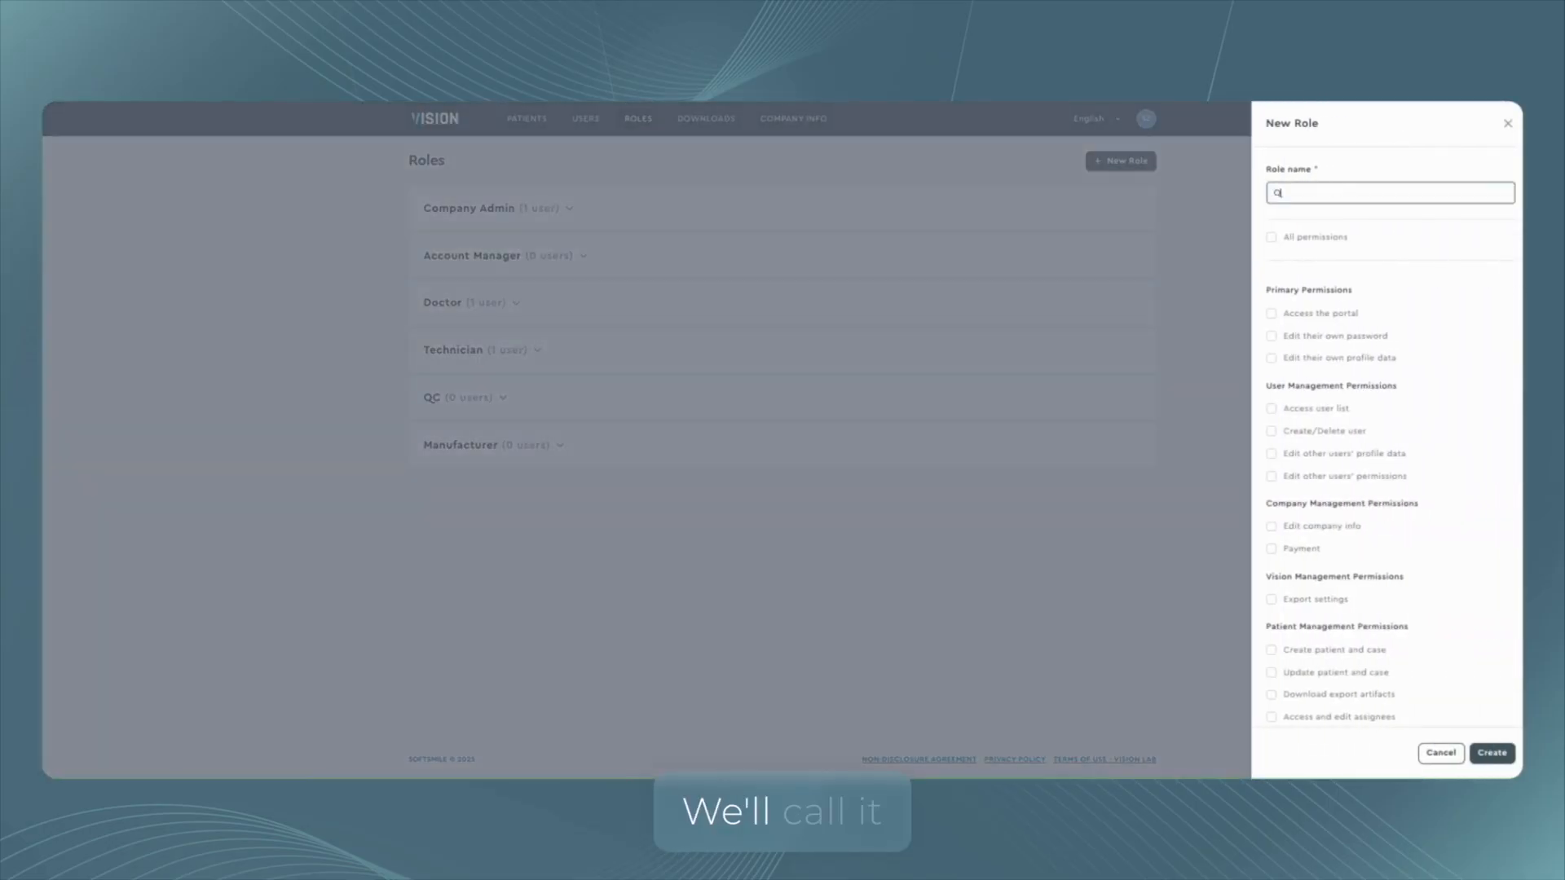
type("C+")
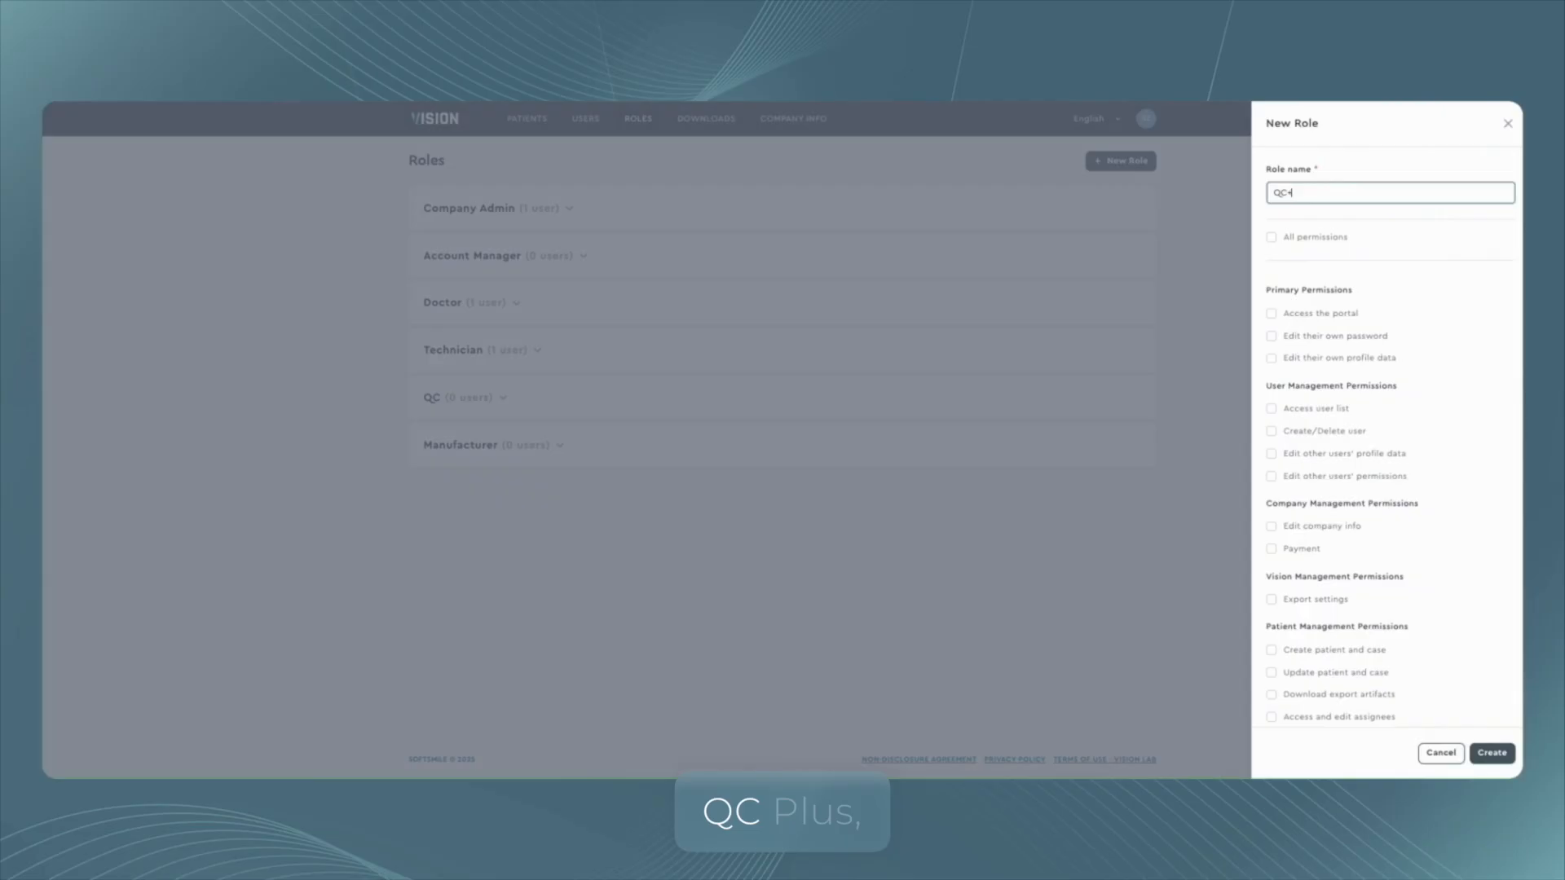
Grant the role Access the portal, Edit their own password, Quality check, Chat with doctor and Chat with internal members.
left_click(1283, 312)
left_click(1313, 336)
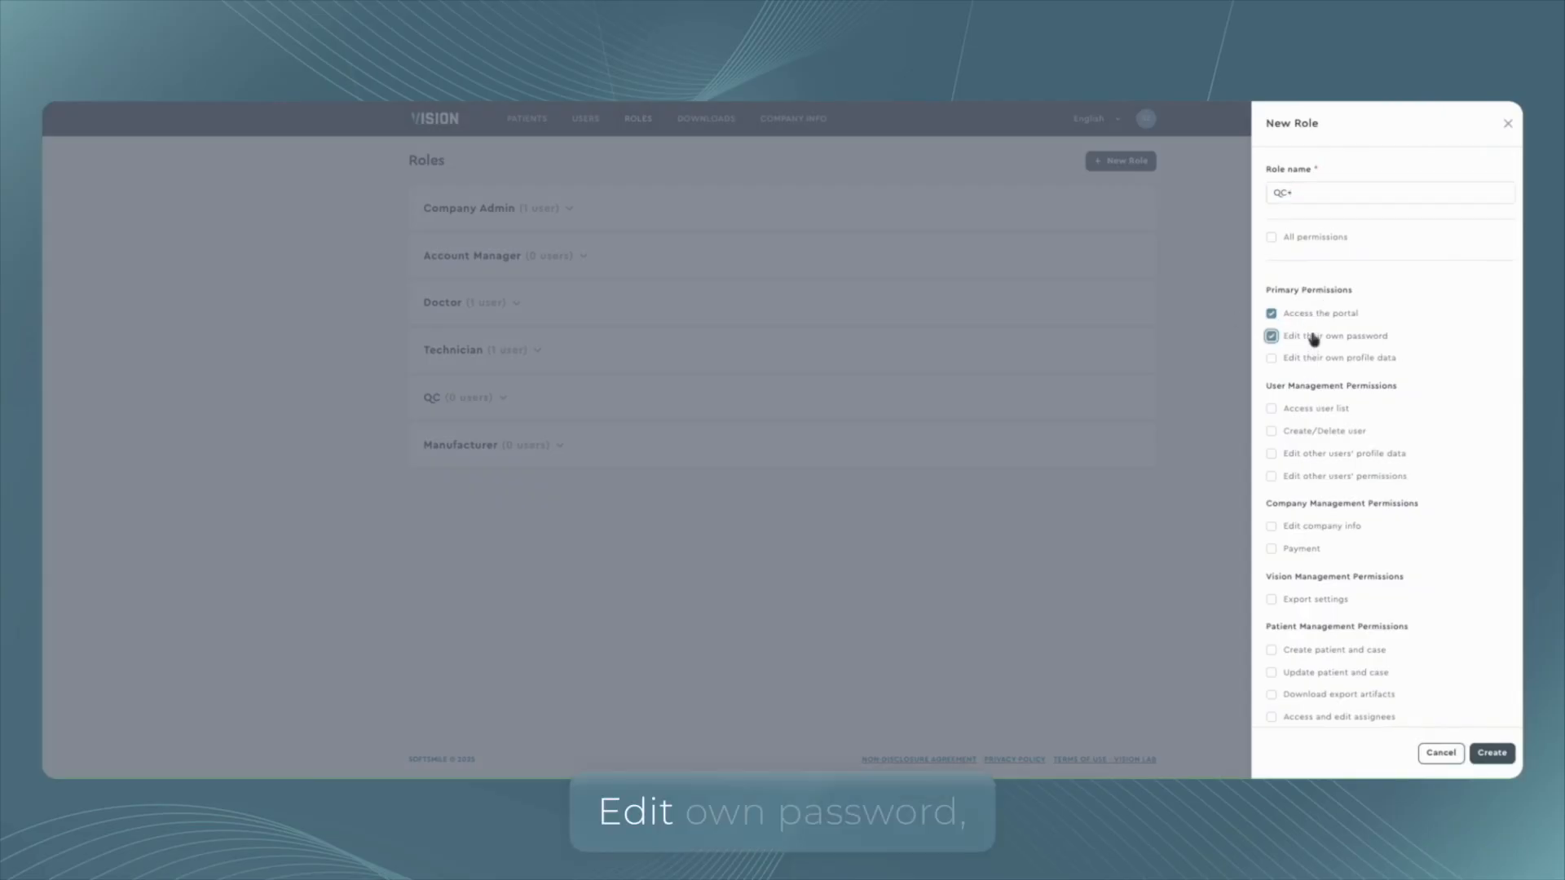
scroll(1453, 416, "down", 4)
left_click(1308, 487)
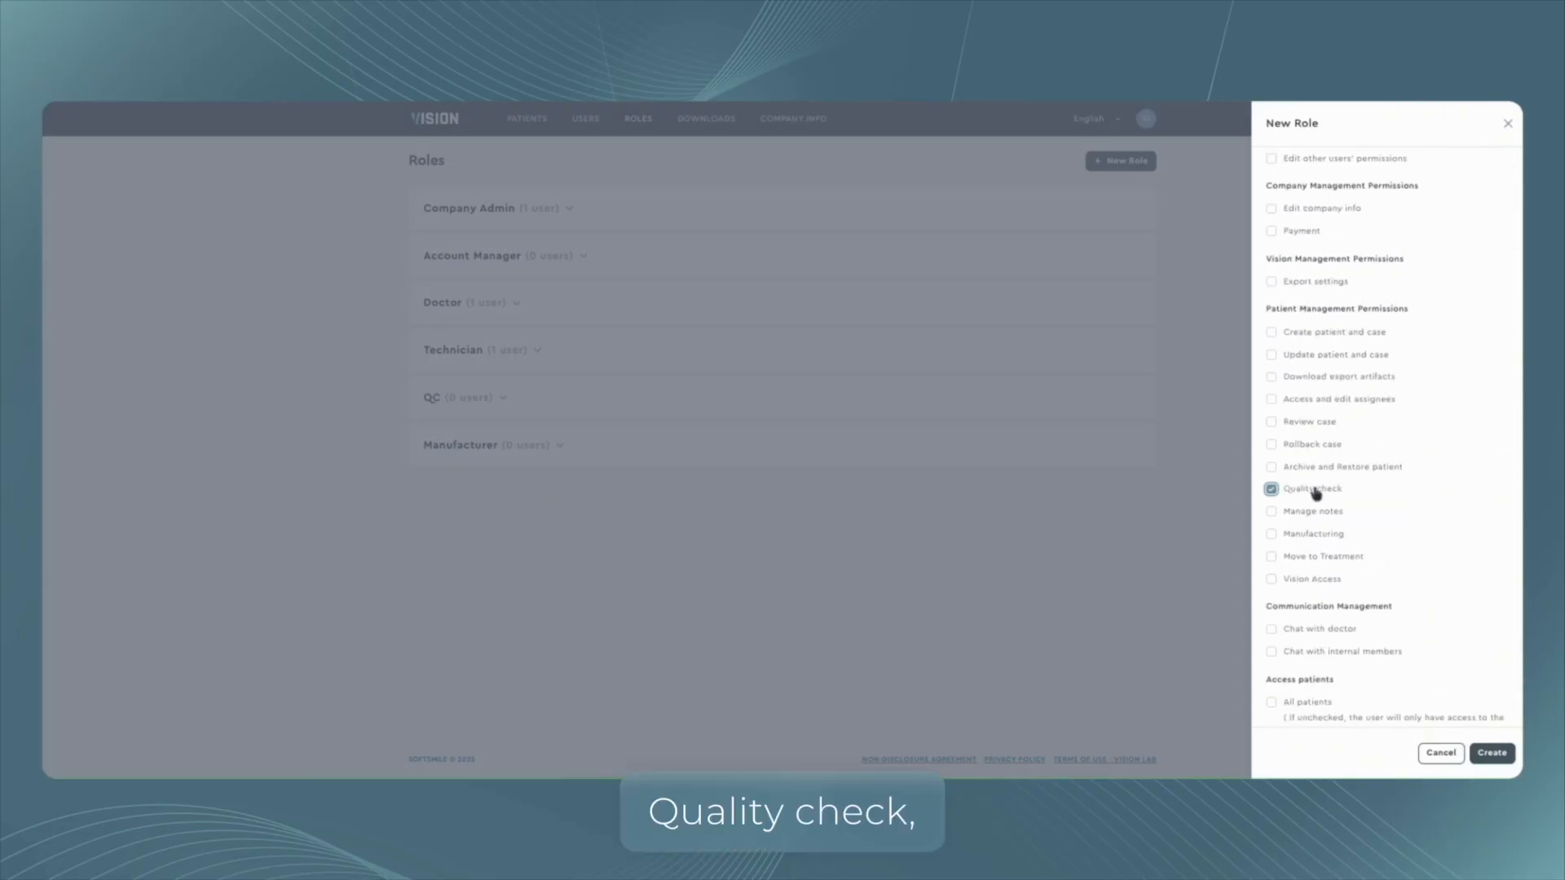
scroll(1439, 478, "down", 1)
left_click(1321, 626)
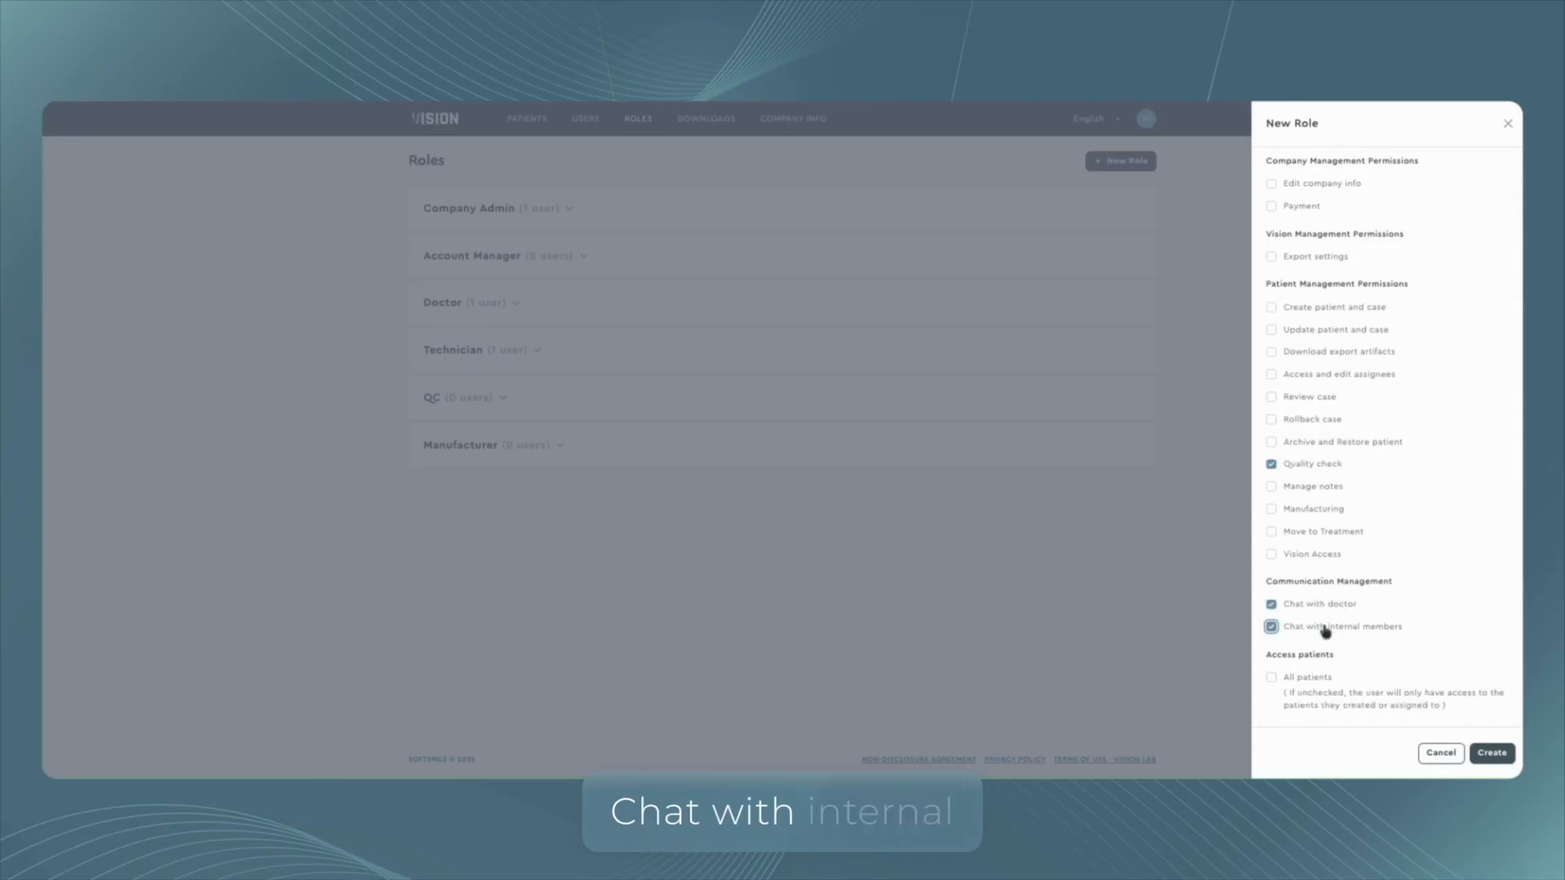
Also grant the Access user list permission and create the QC+ role.
scroll(1425, 541, "up", 3)
scroll(1336, 302, "up", 2)
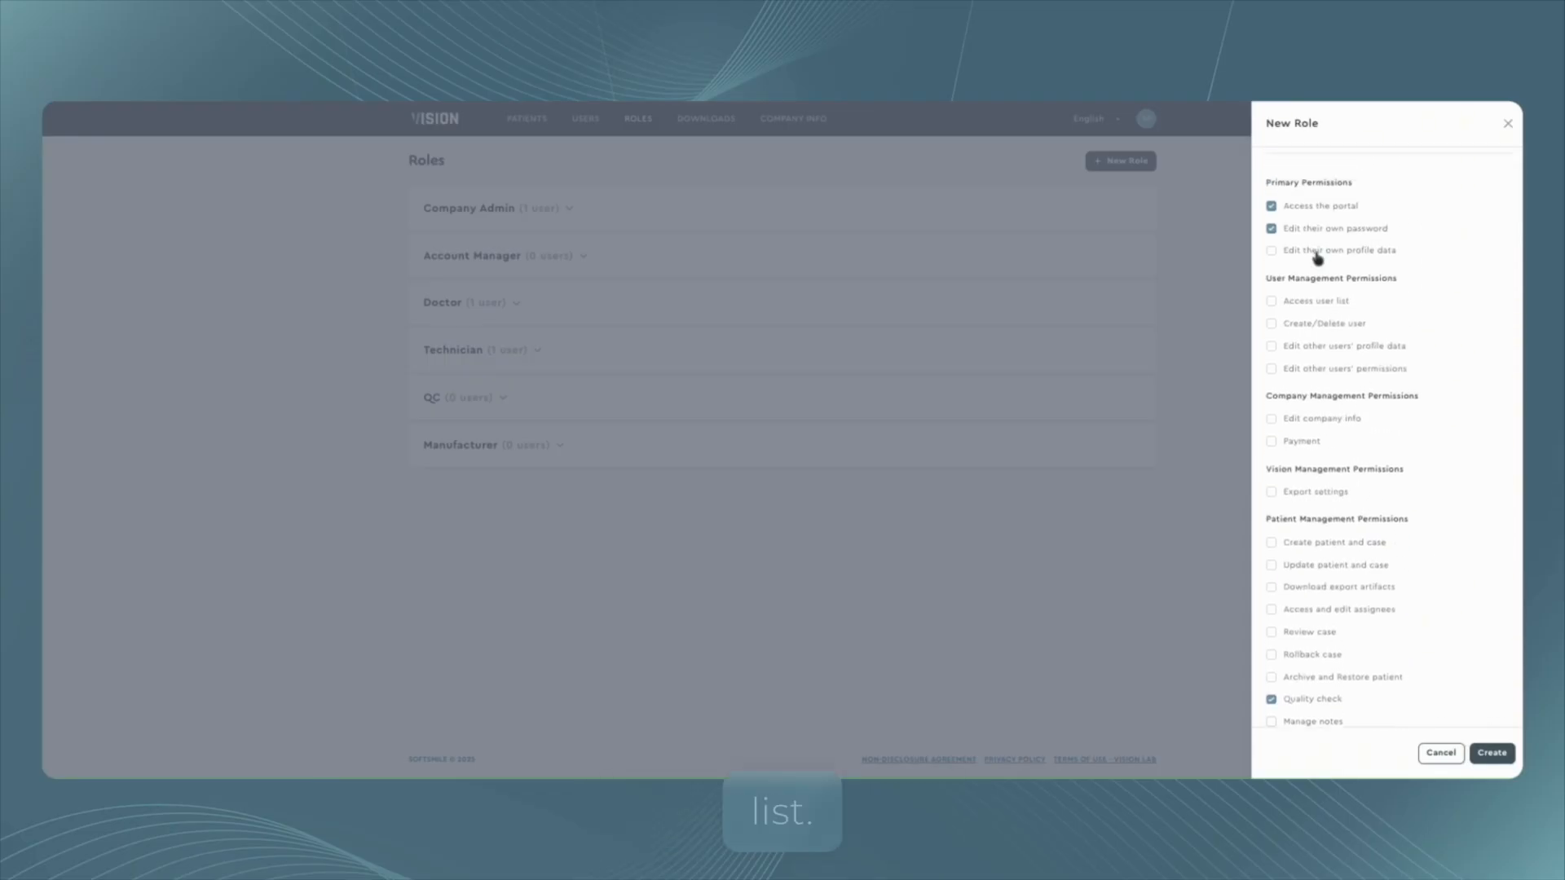
left_click(1317, 302)
scroll(1491, 413, "down", 3)
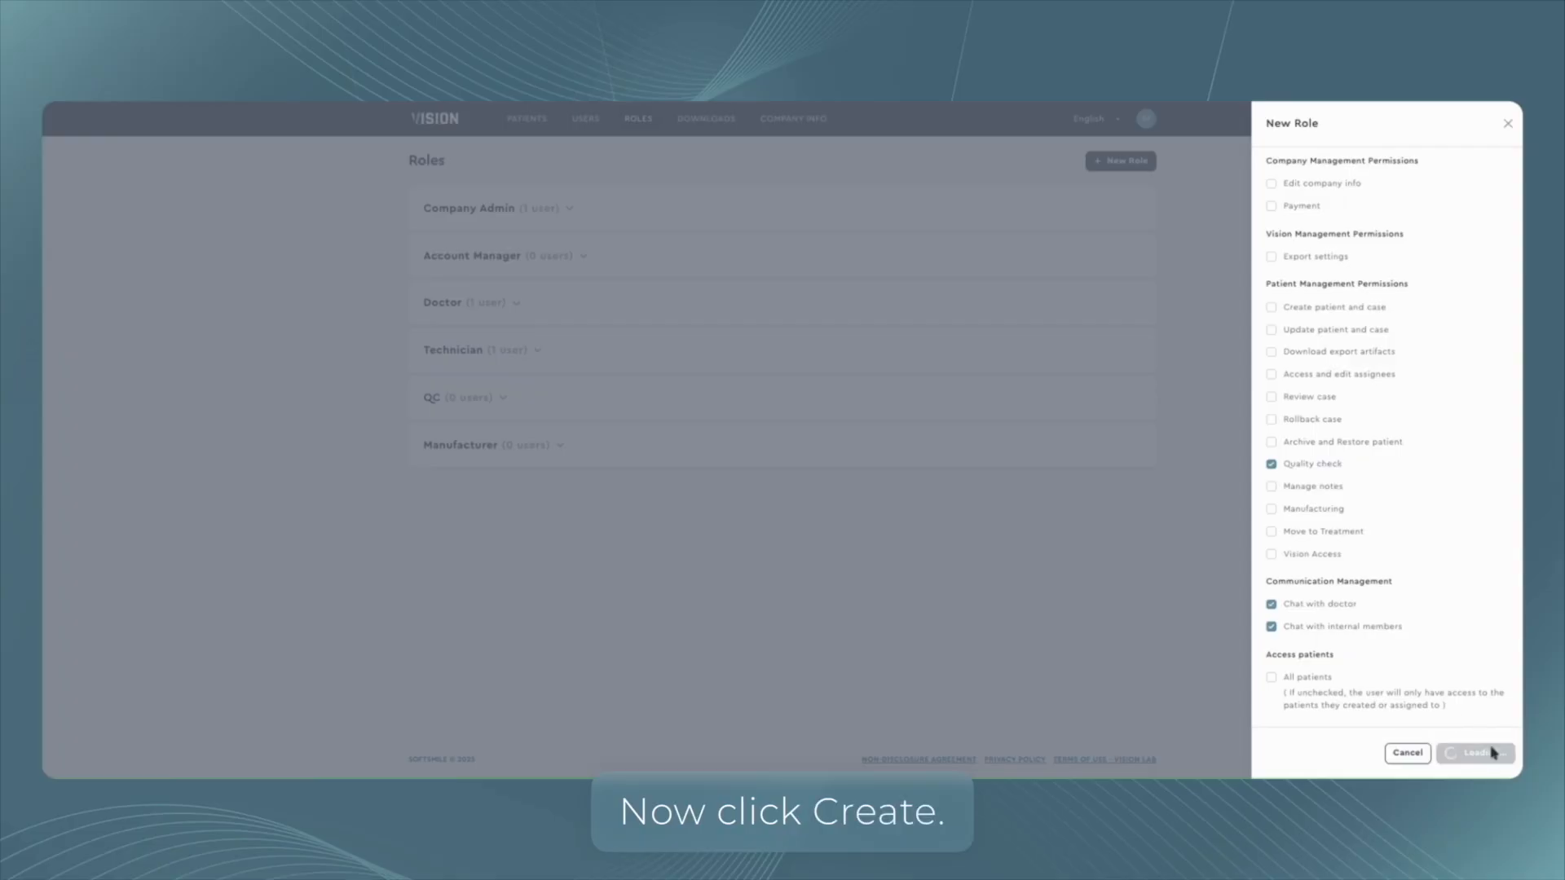
left_click(1491, 750)
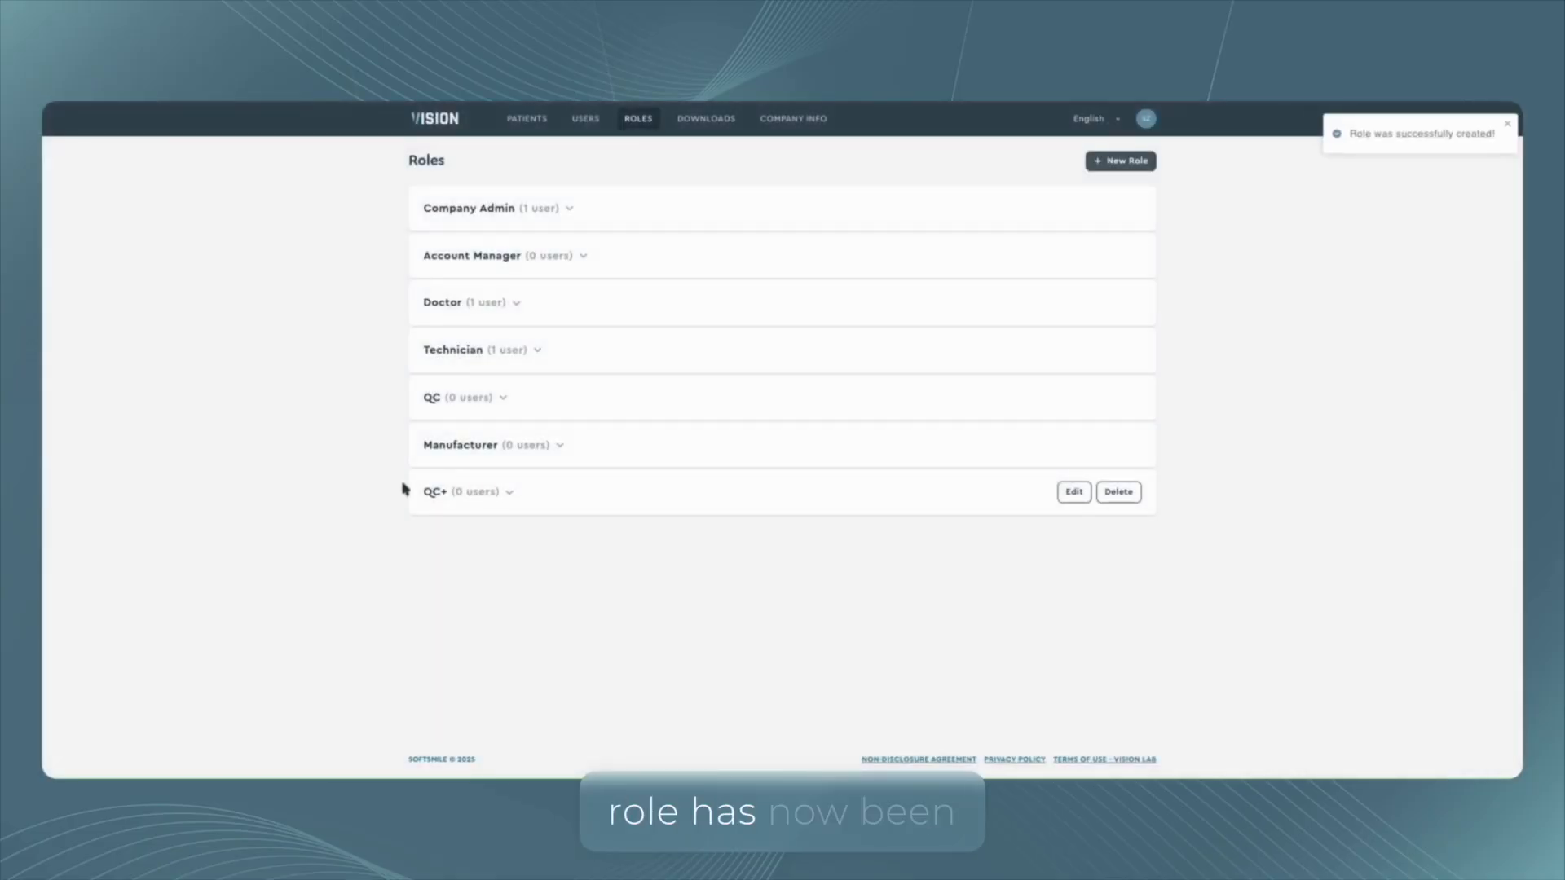
Edit the technician user's personal info, add the QC+ custom role, and save.
left_click(585, 118)
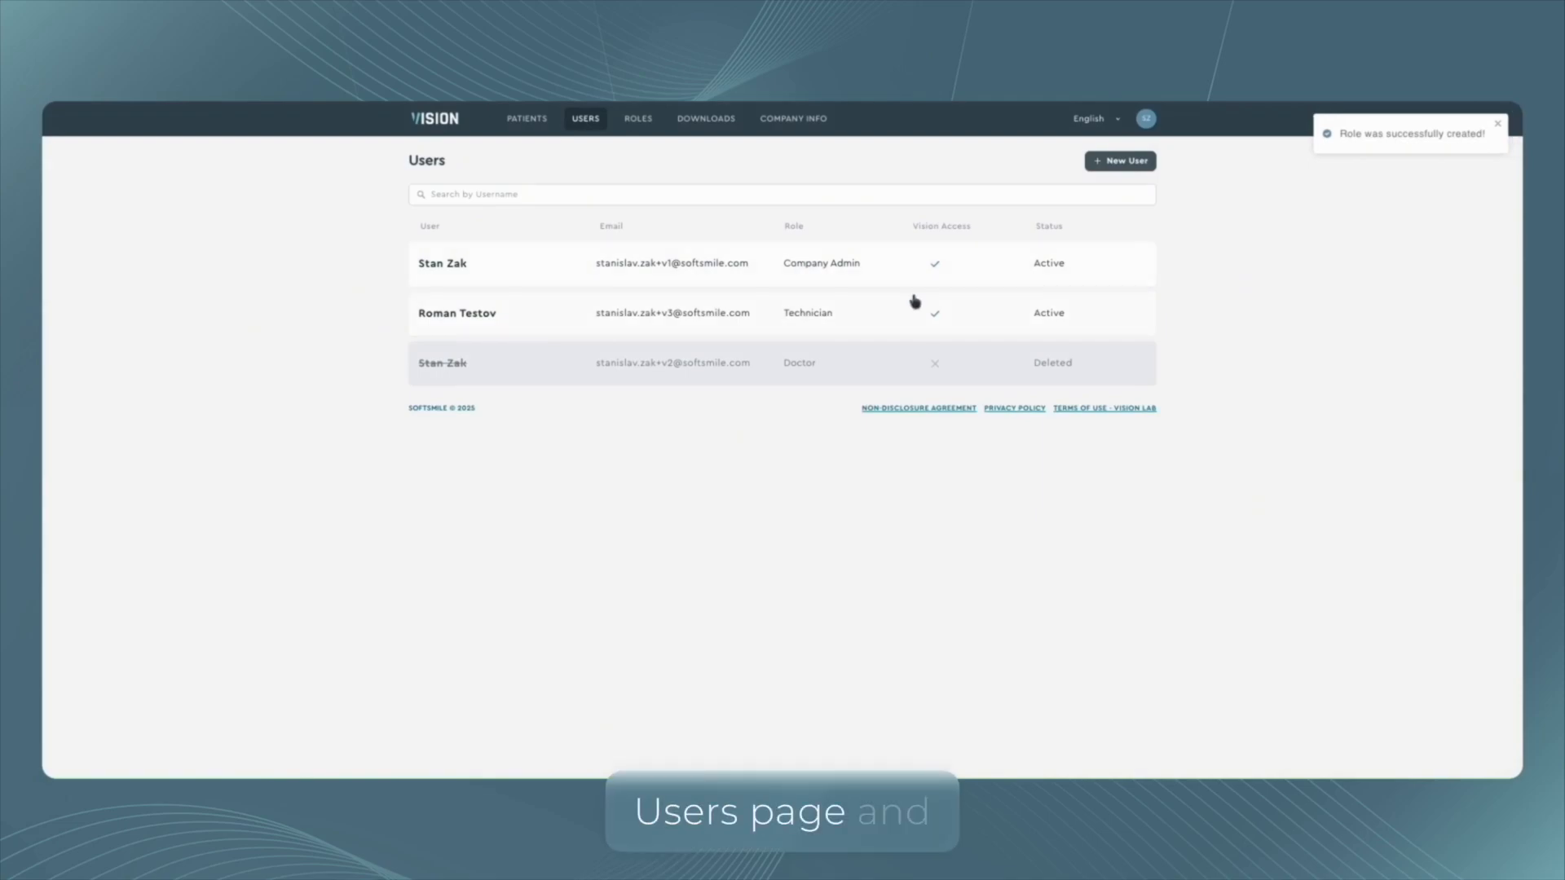
left_click(860, 325)
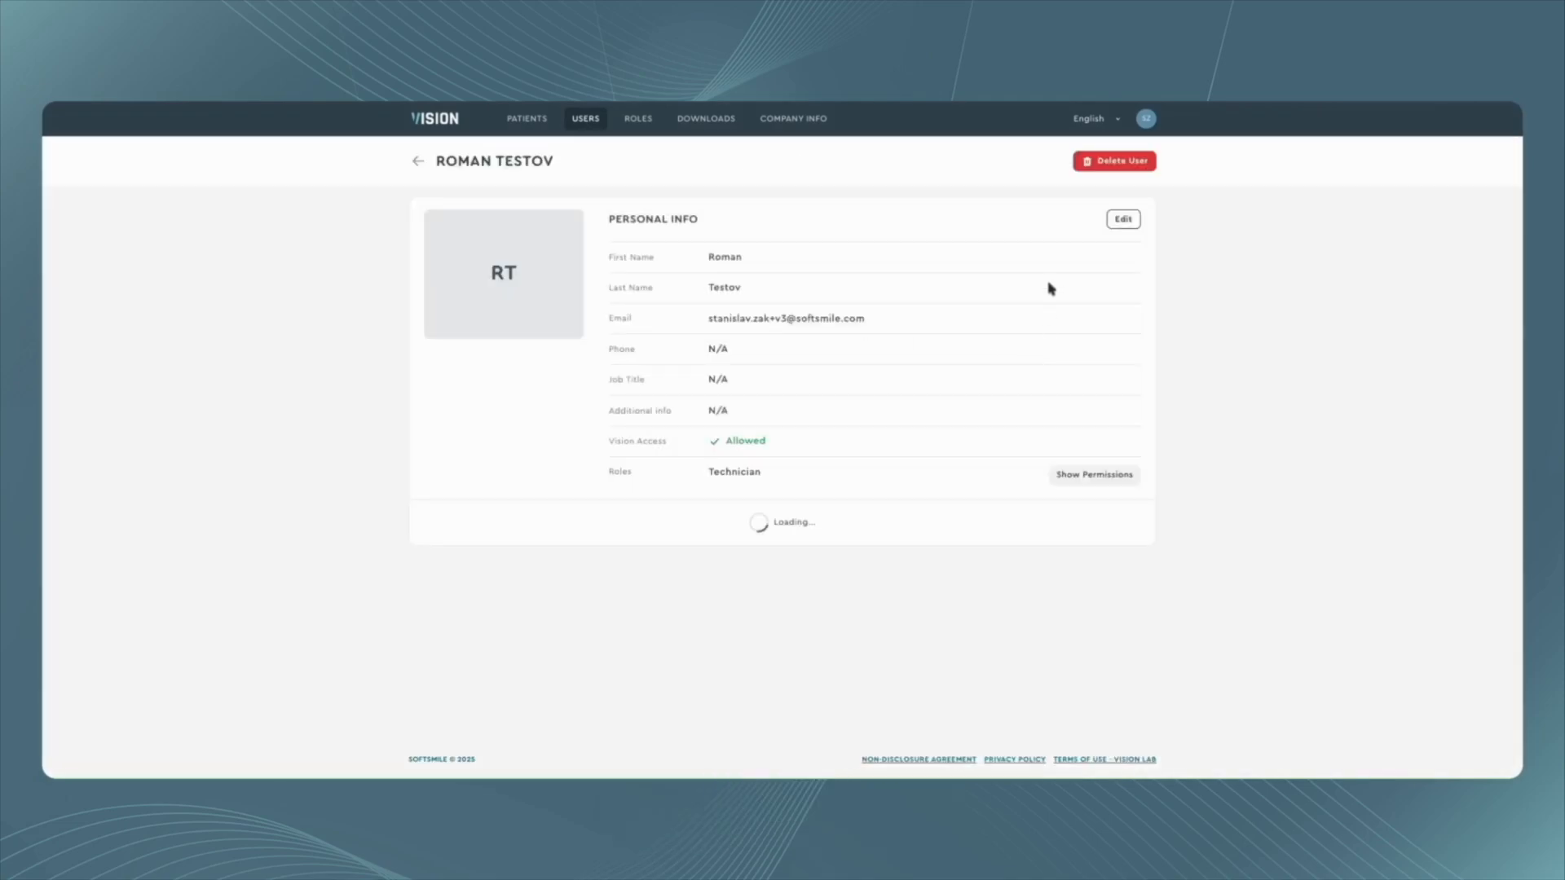
left_click(1120, 216)
scroll(1304, 400, "down", 3)
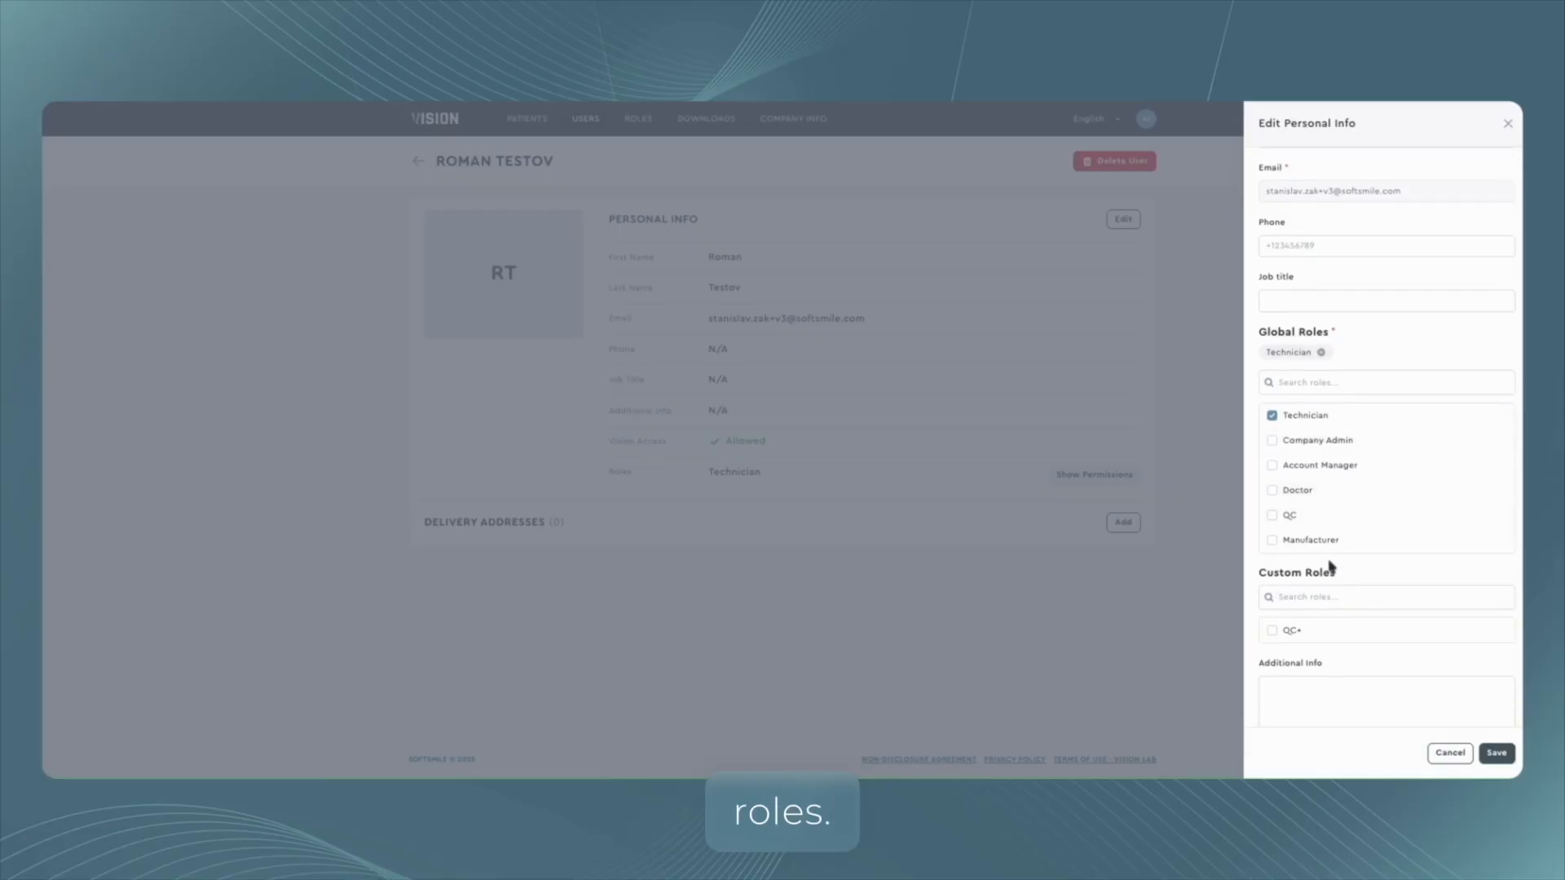
left_click(1272, 631)
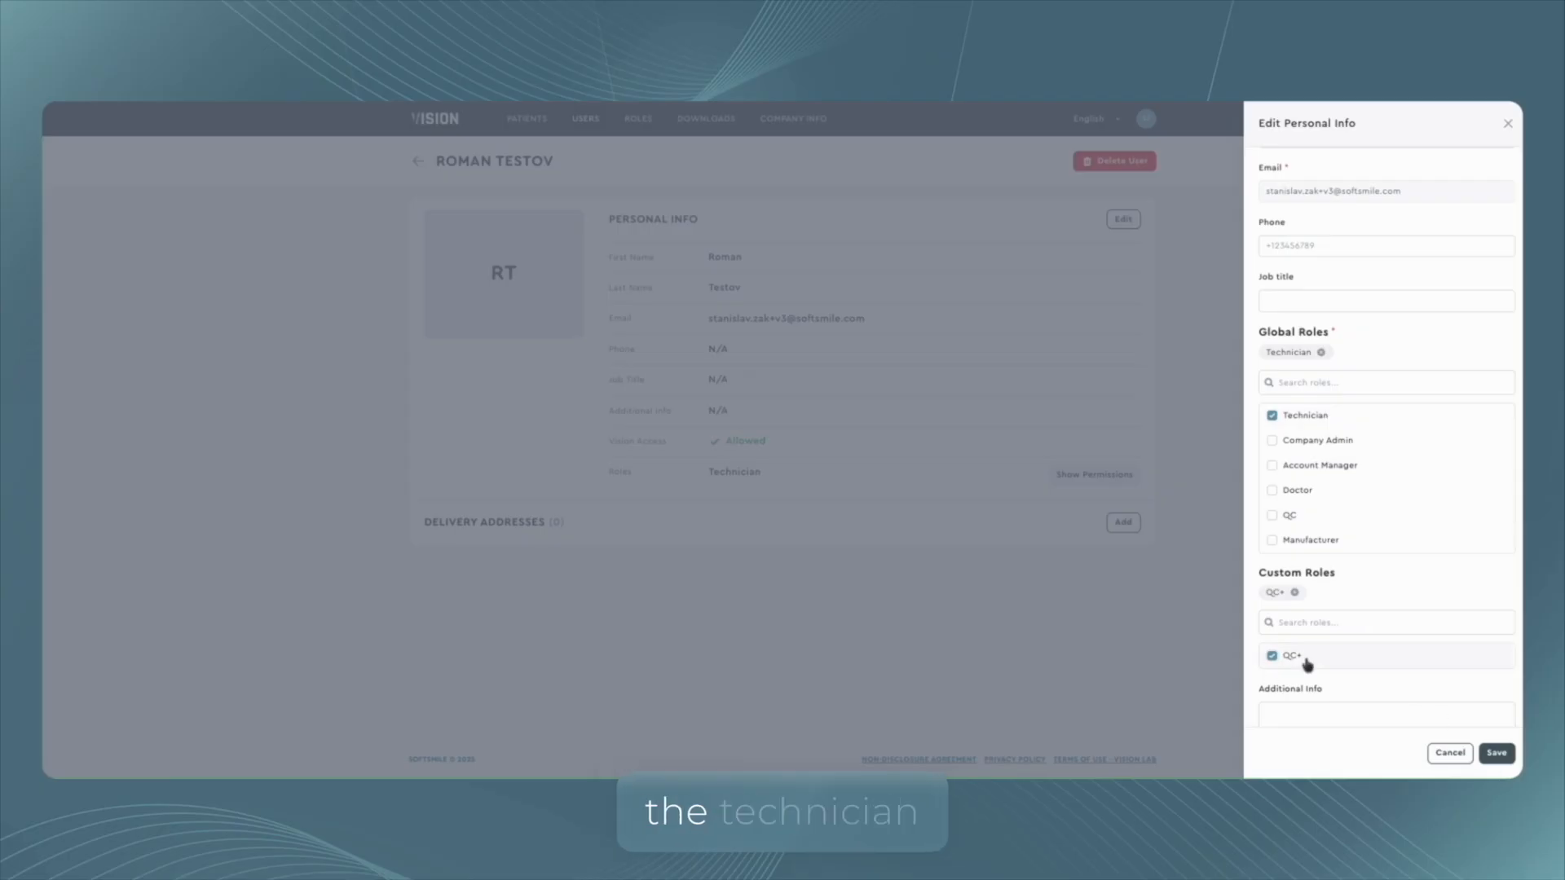
left_click(1507, 758)
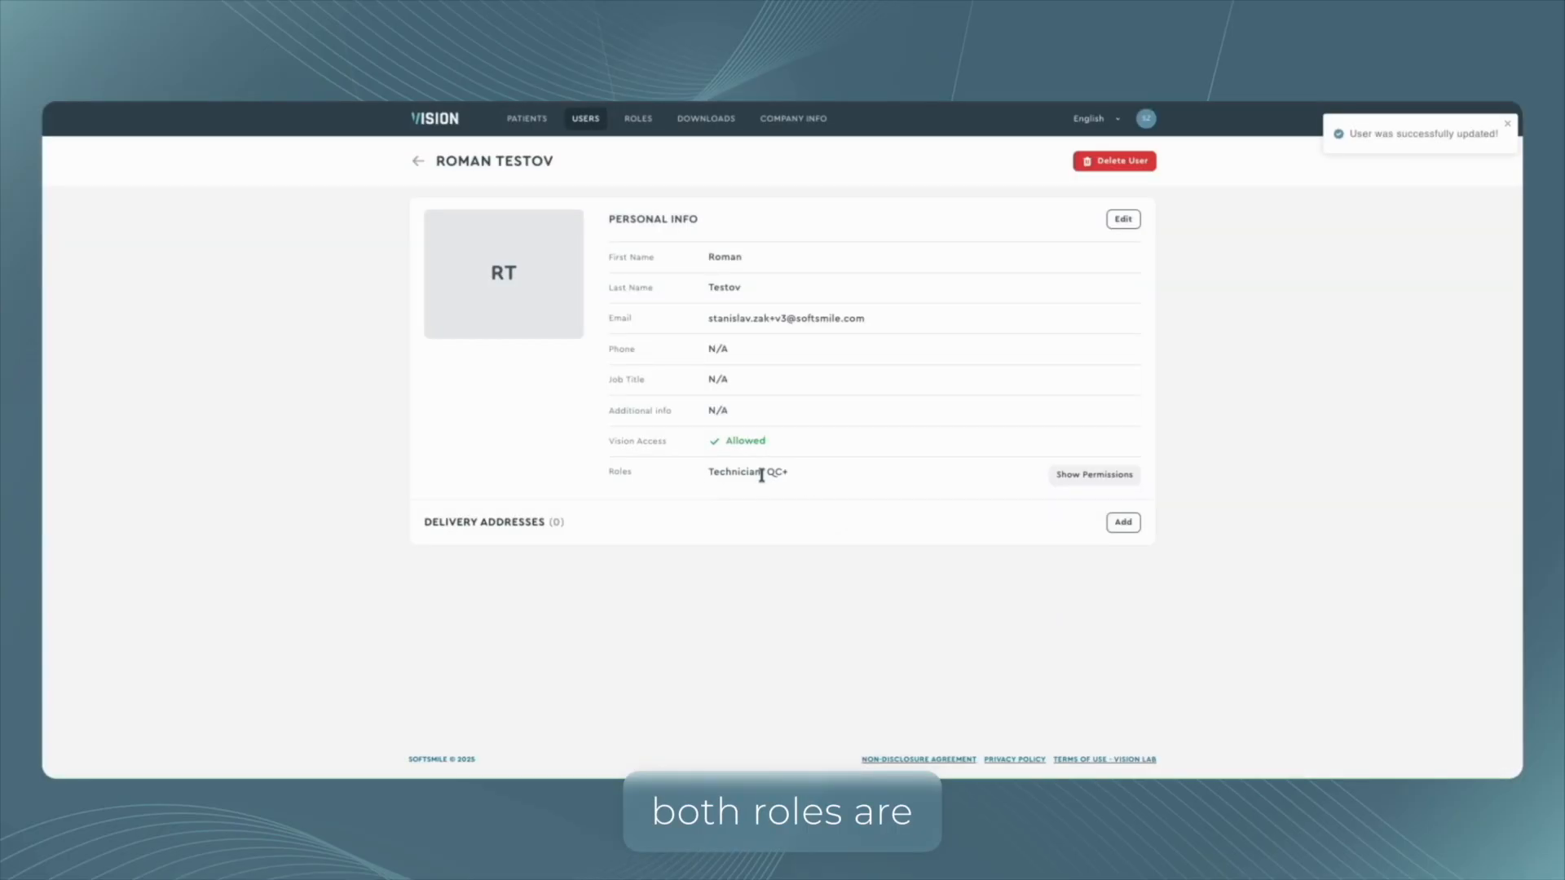
Review the technician user's combined permissions and close the panel.
left_click(1111, 475)
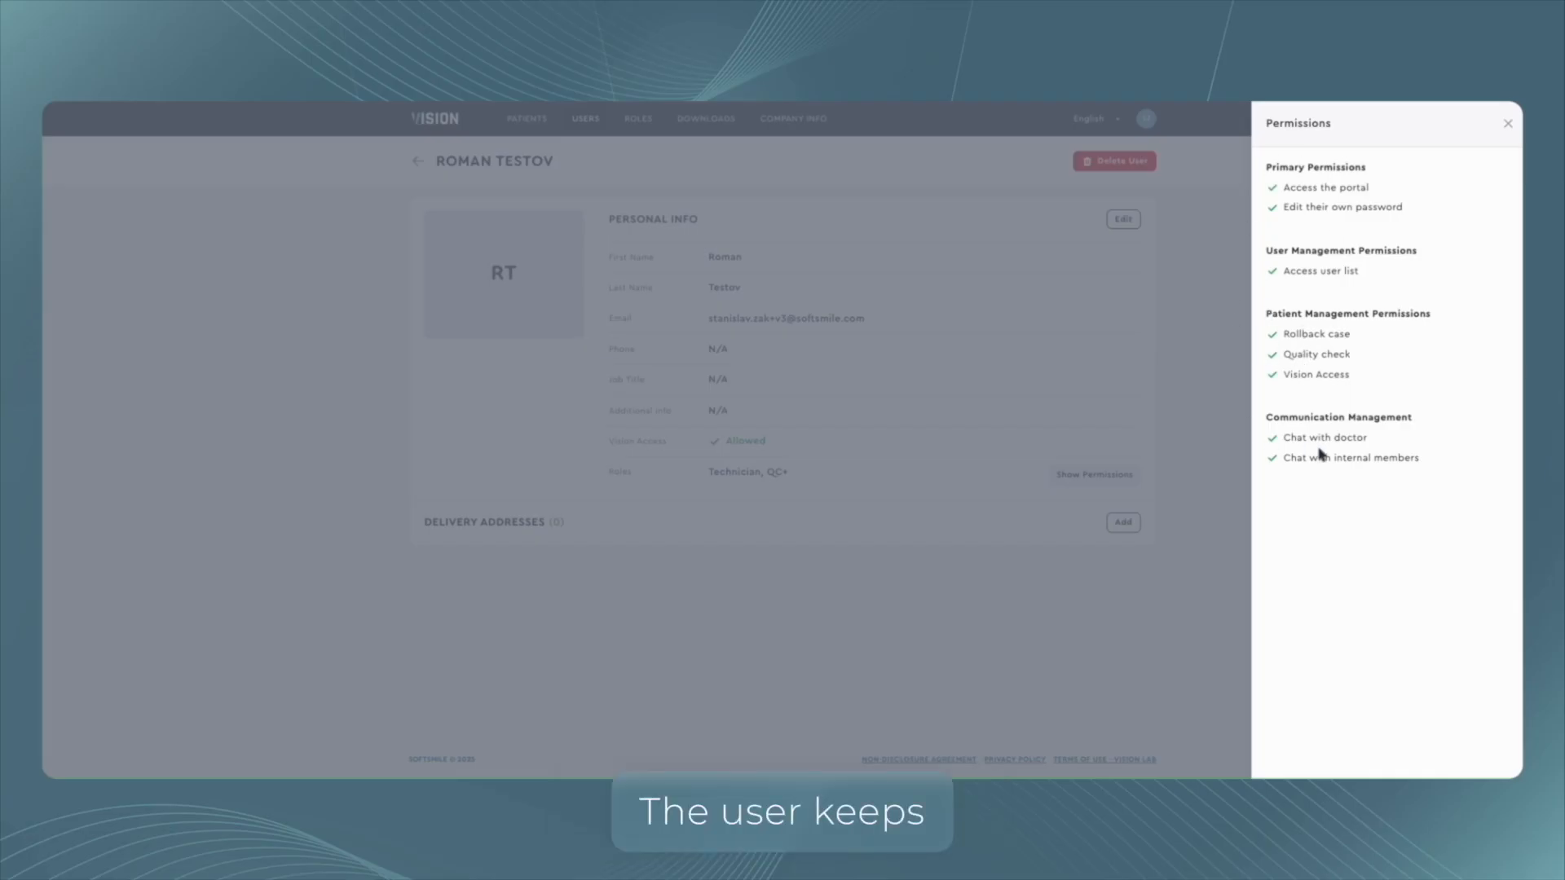
left_click_drag(1285, 356, 1373, 352)
left_click(1502, 124)
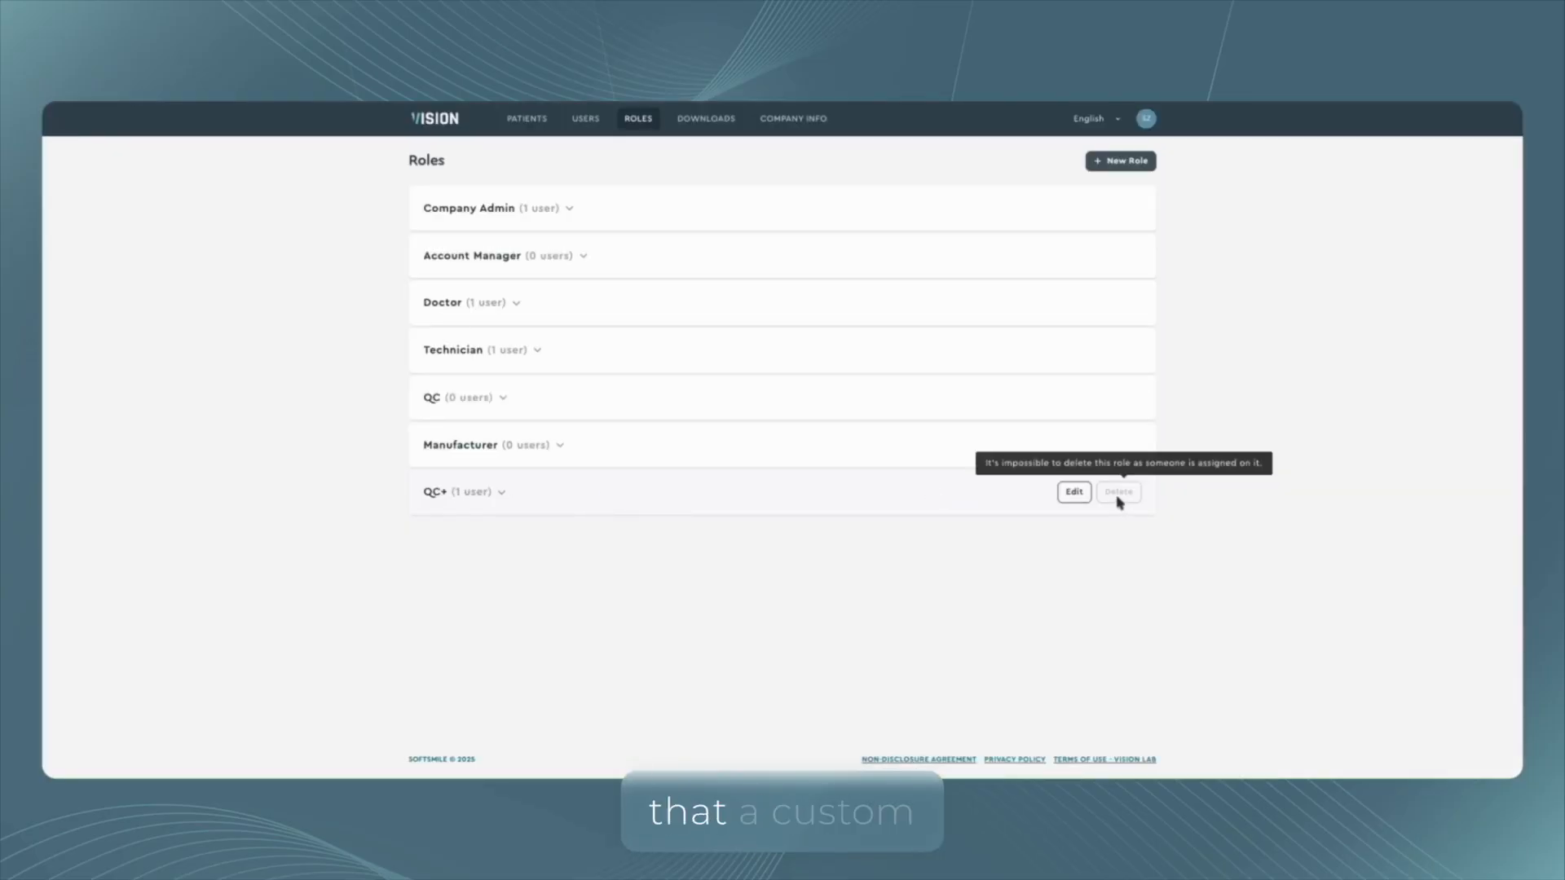
Edit the QC+ role to add the Export settings permission and save.
mouse_move(1113, 505)
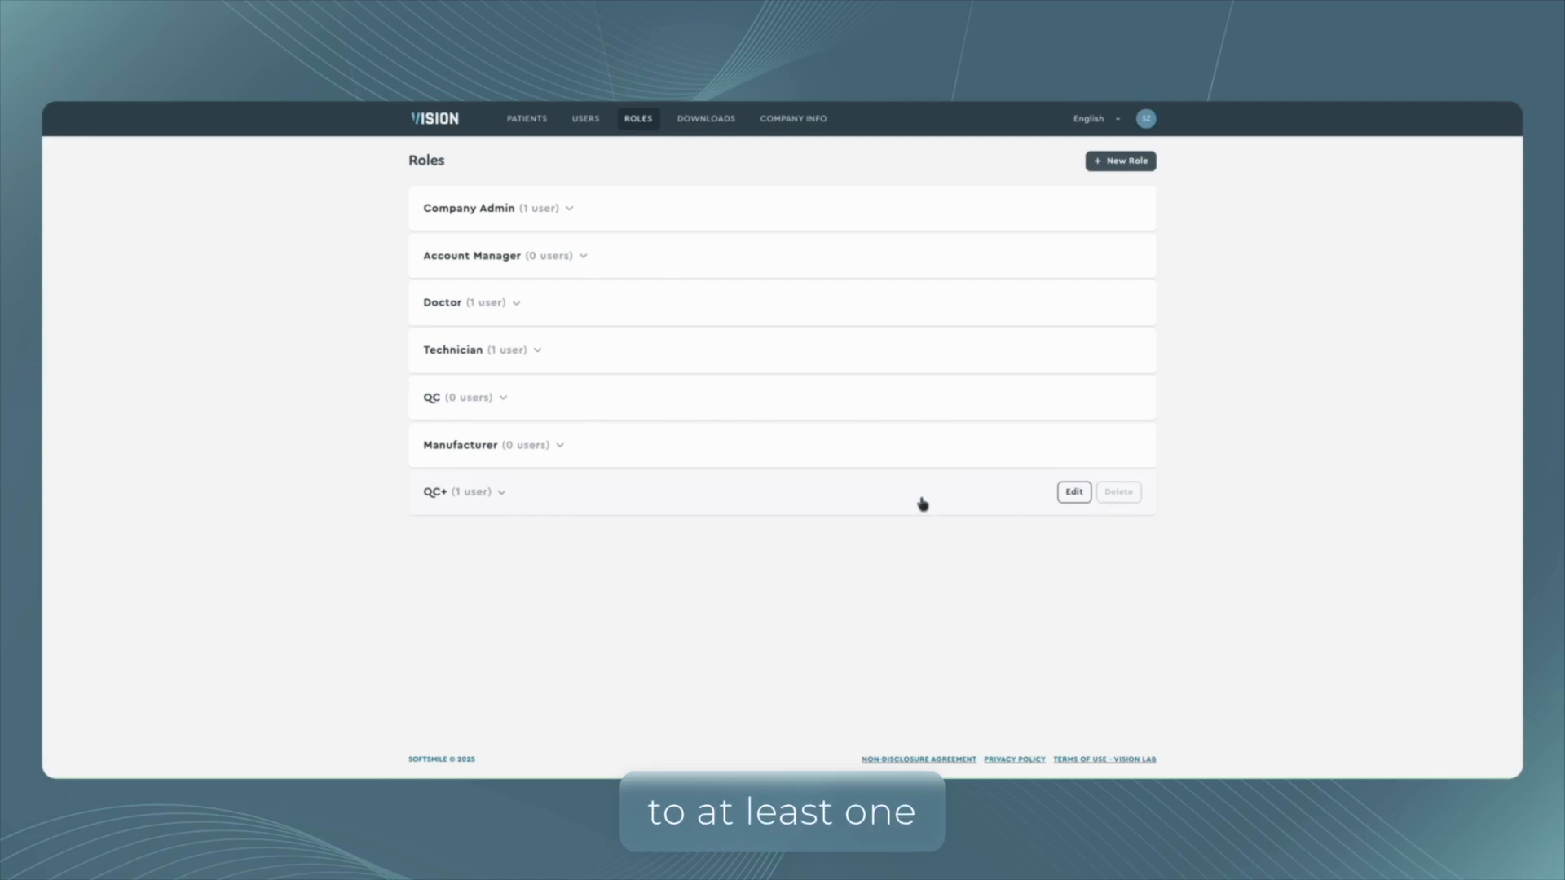
left_click(1074, 492)
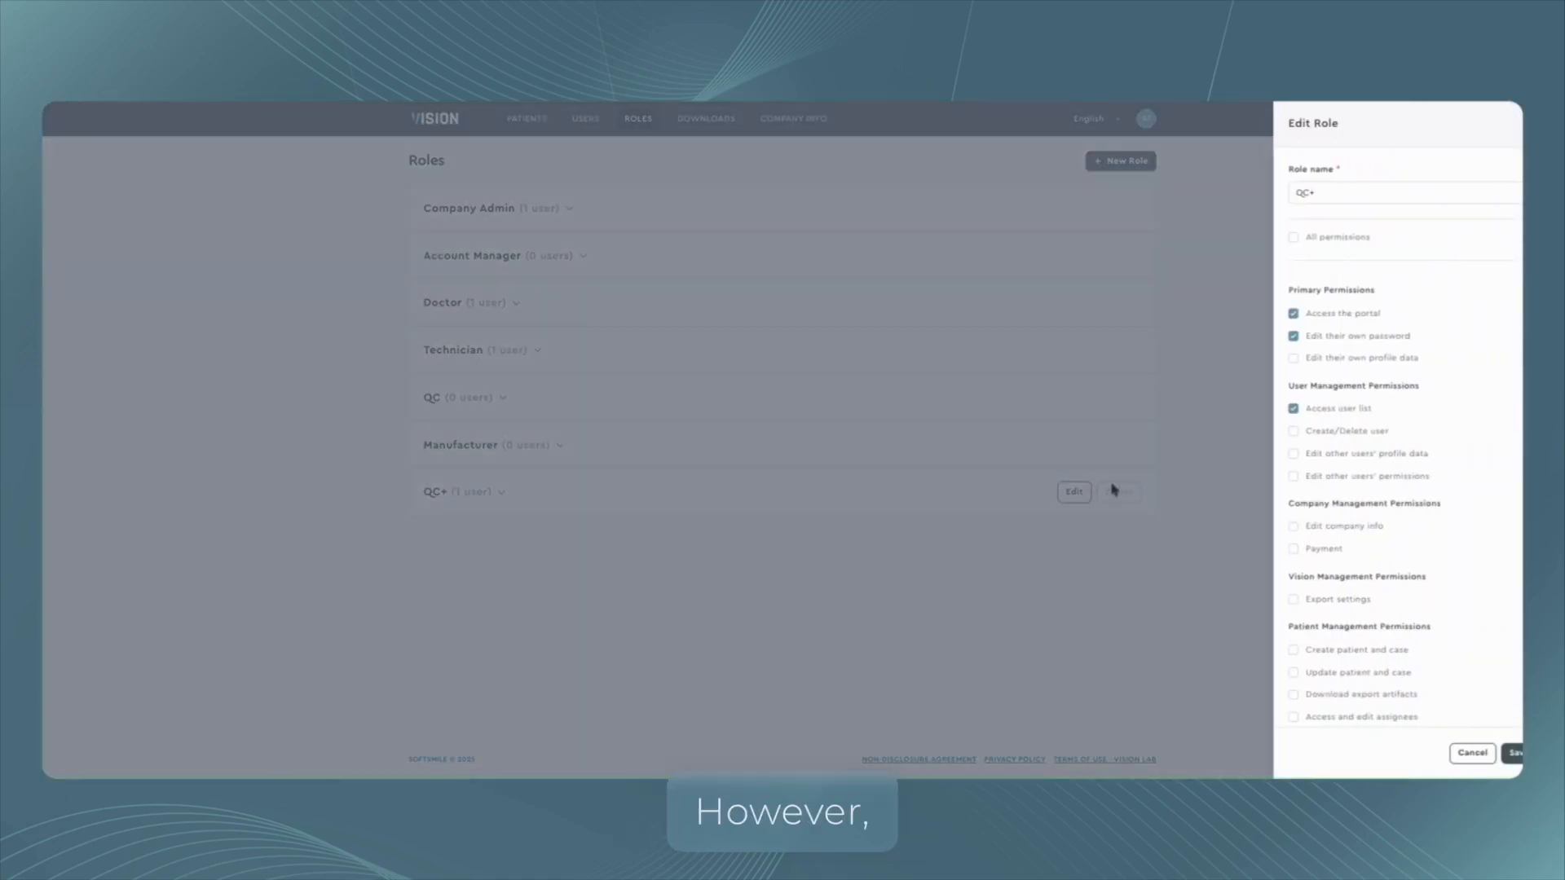
scroll(1320, 493, "down", 2)
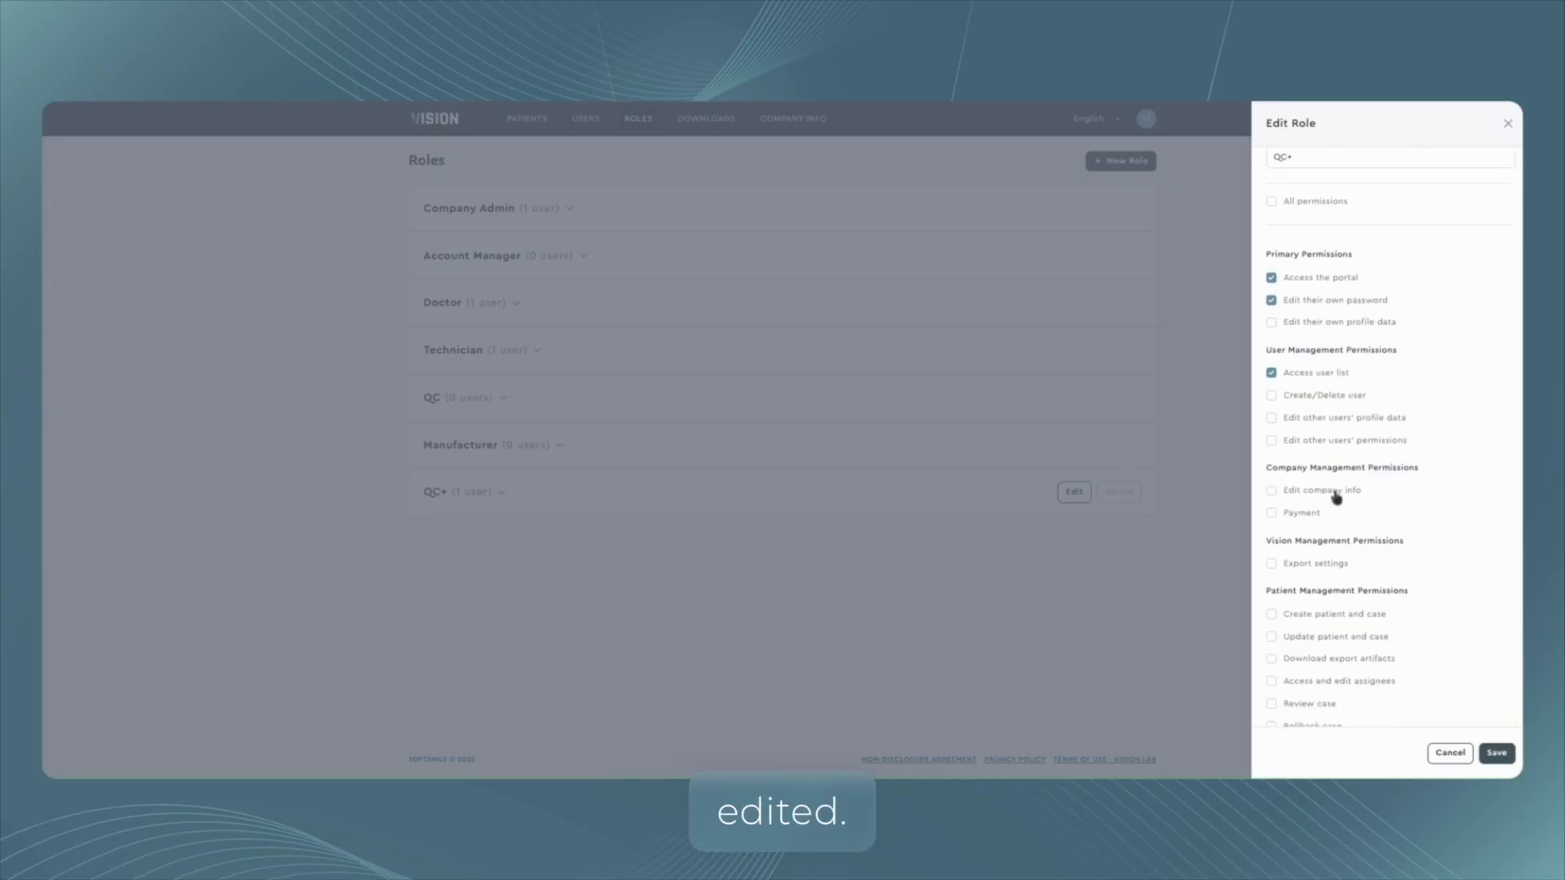
left_click(1297, 466)
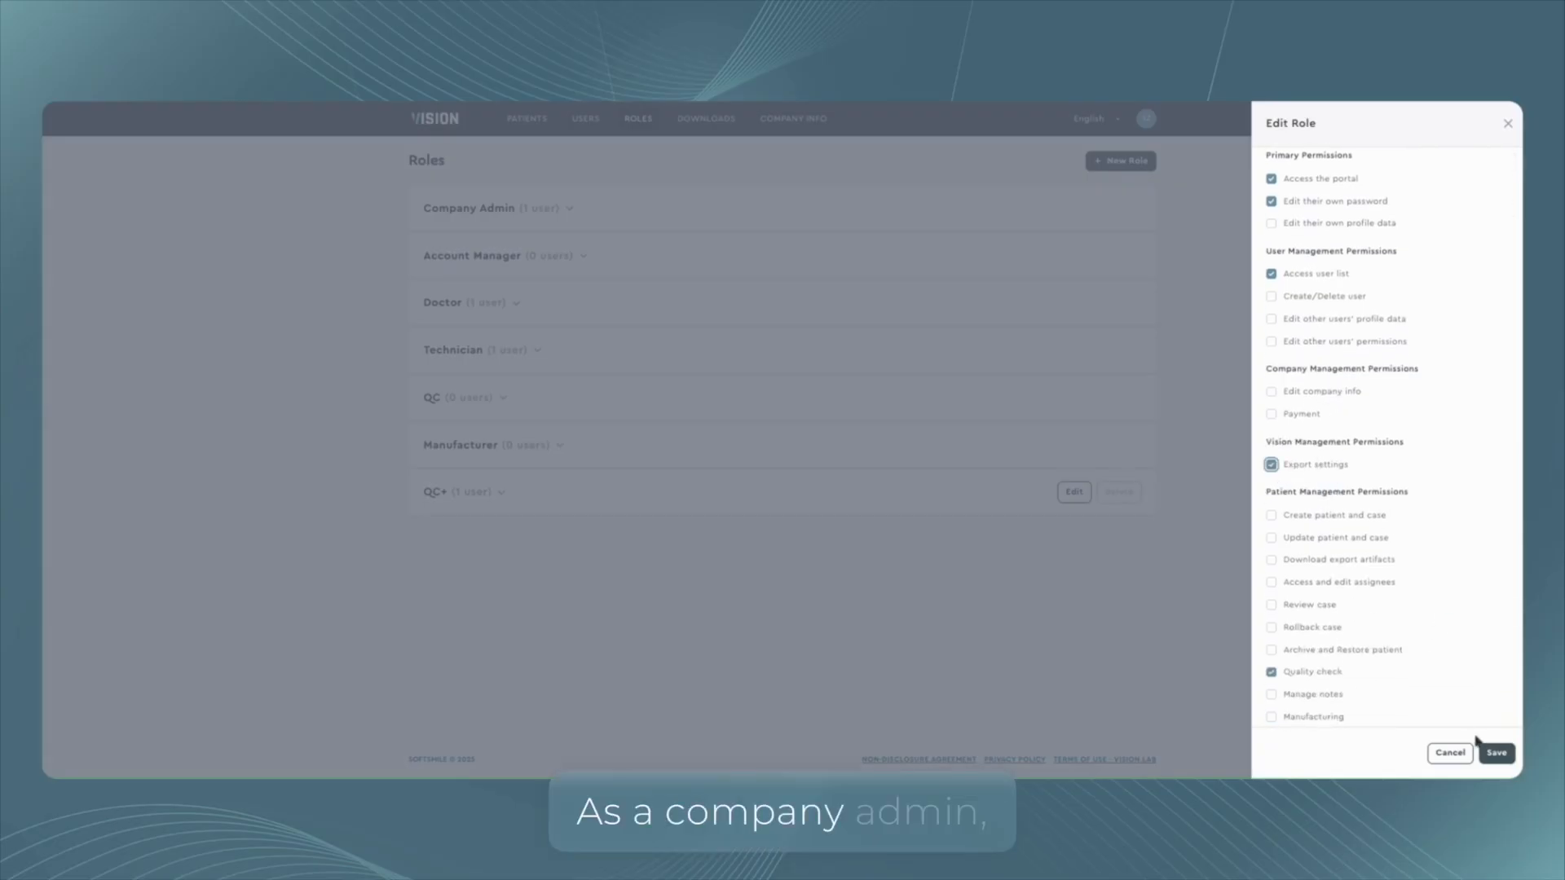
left_click(1490, 750)
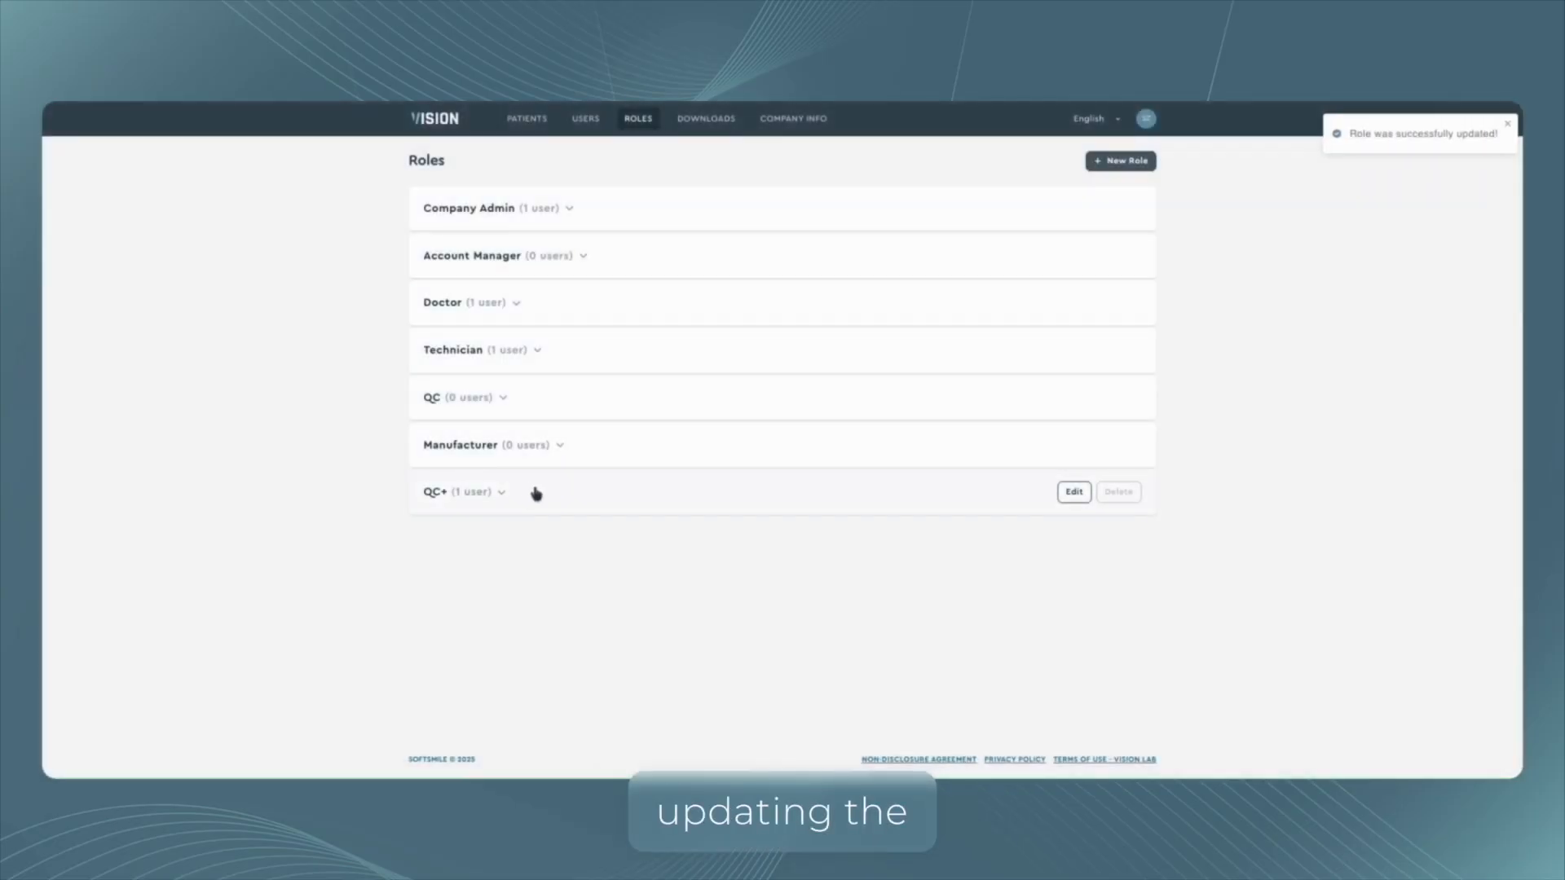
Open a new user form and examine its role options, selecting and clearing the QC+ custom role.
left_click(585, 118)
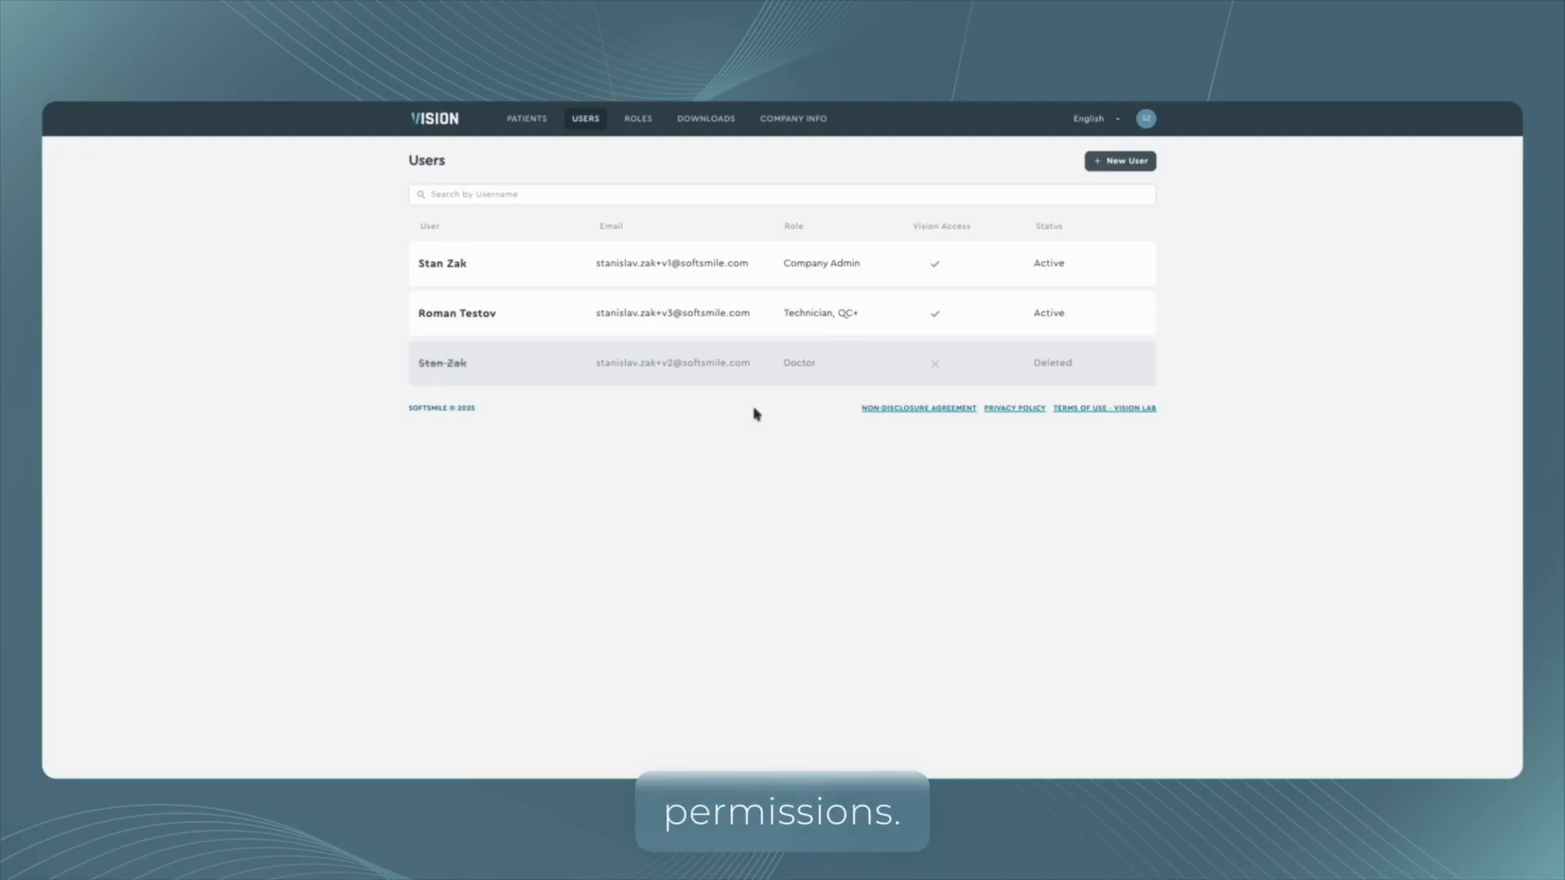
left_click(1122, 166)
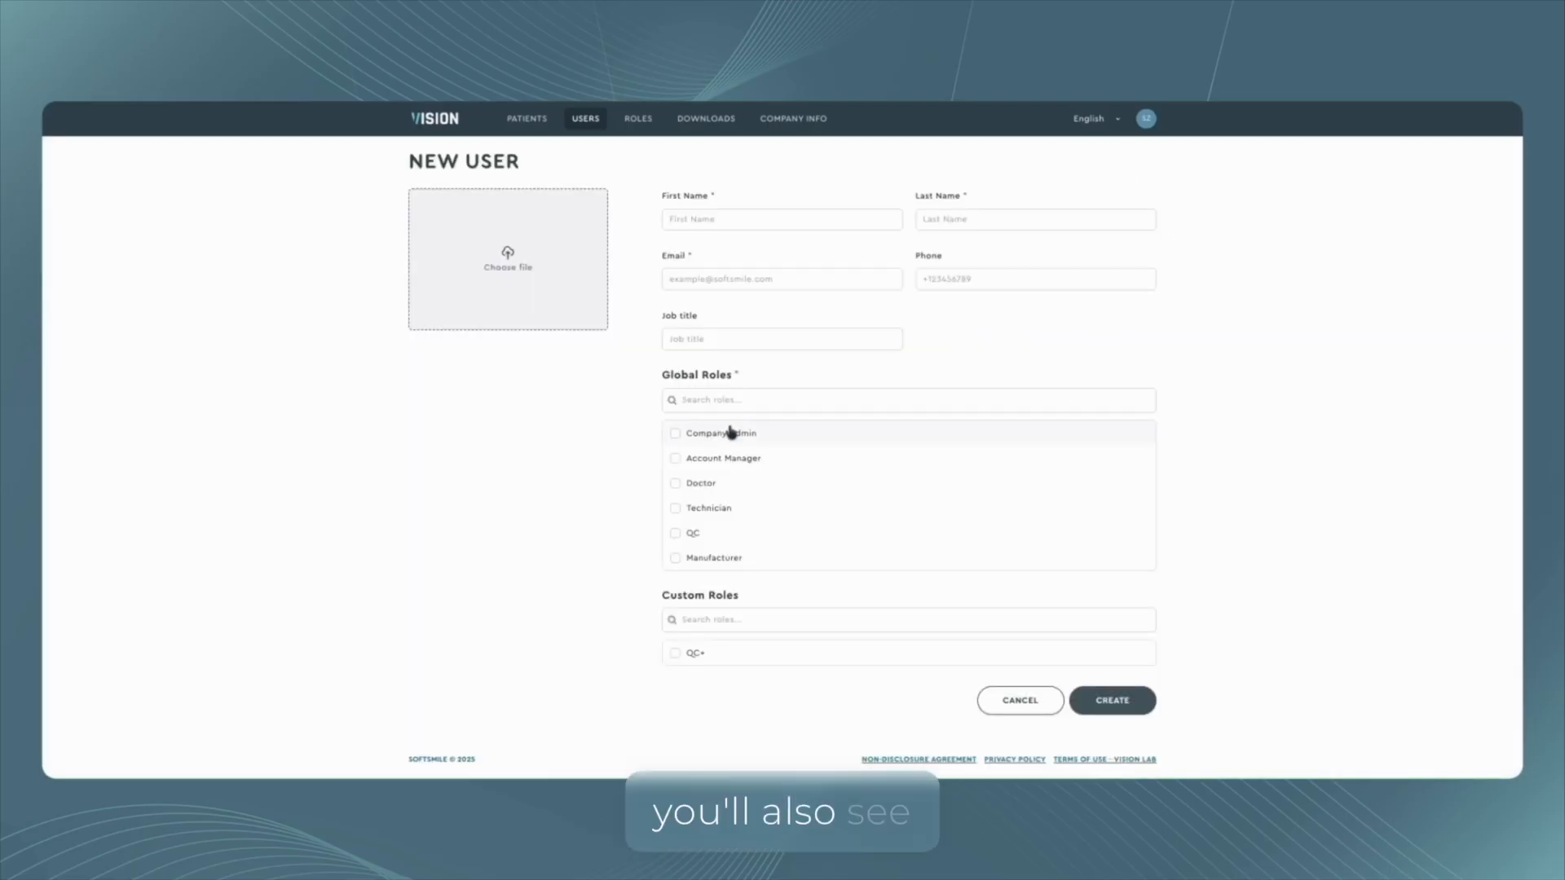
left_click_drag(731, 373, 748, 375)
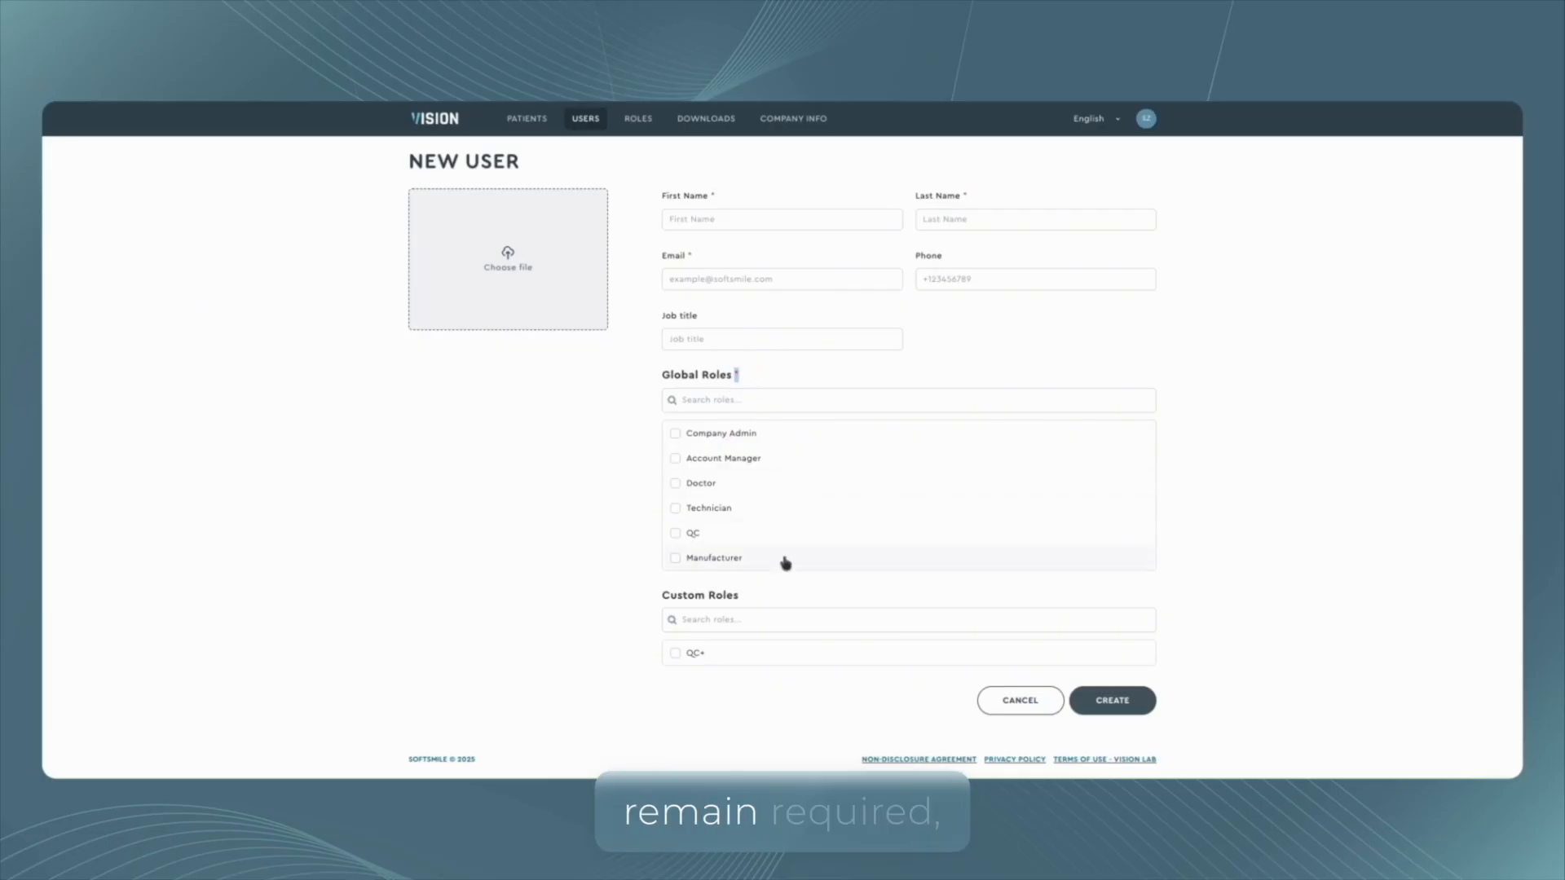
left_click(676, 655)
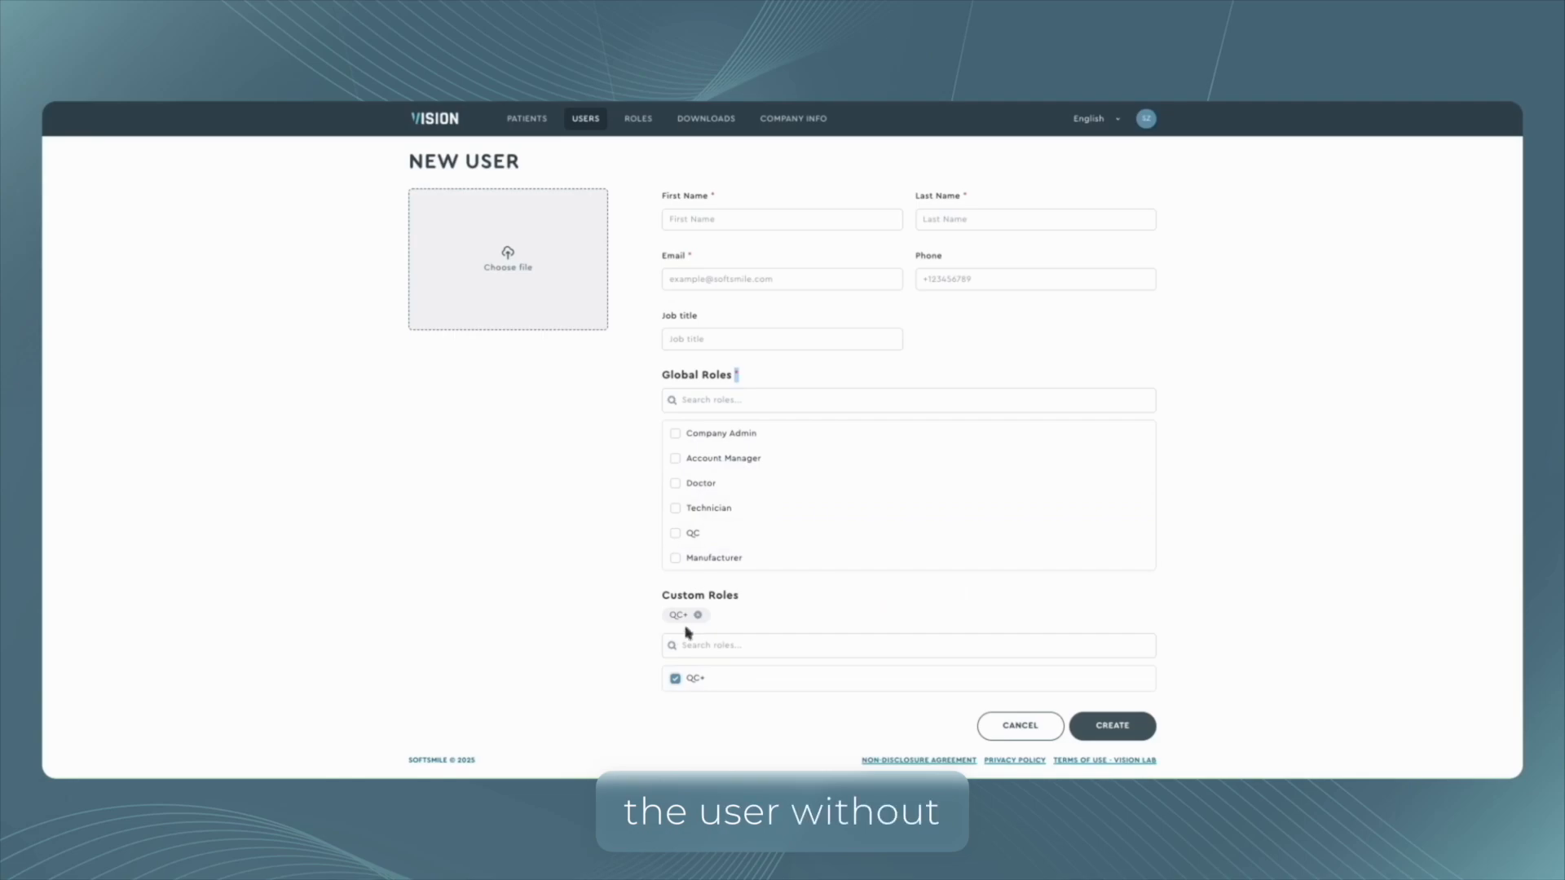
left_click(674, 678)
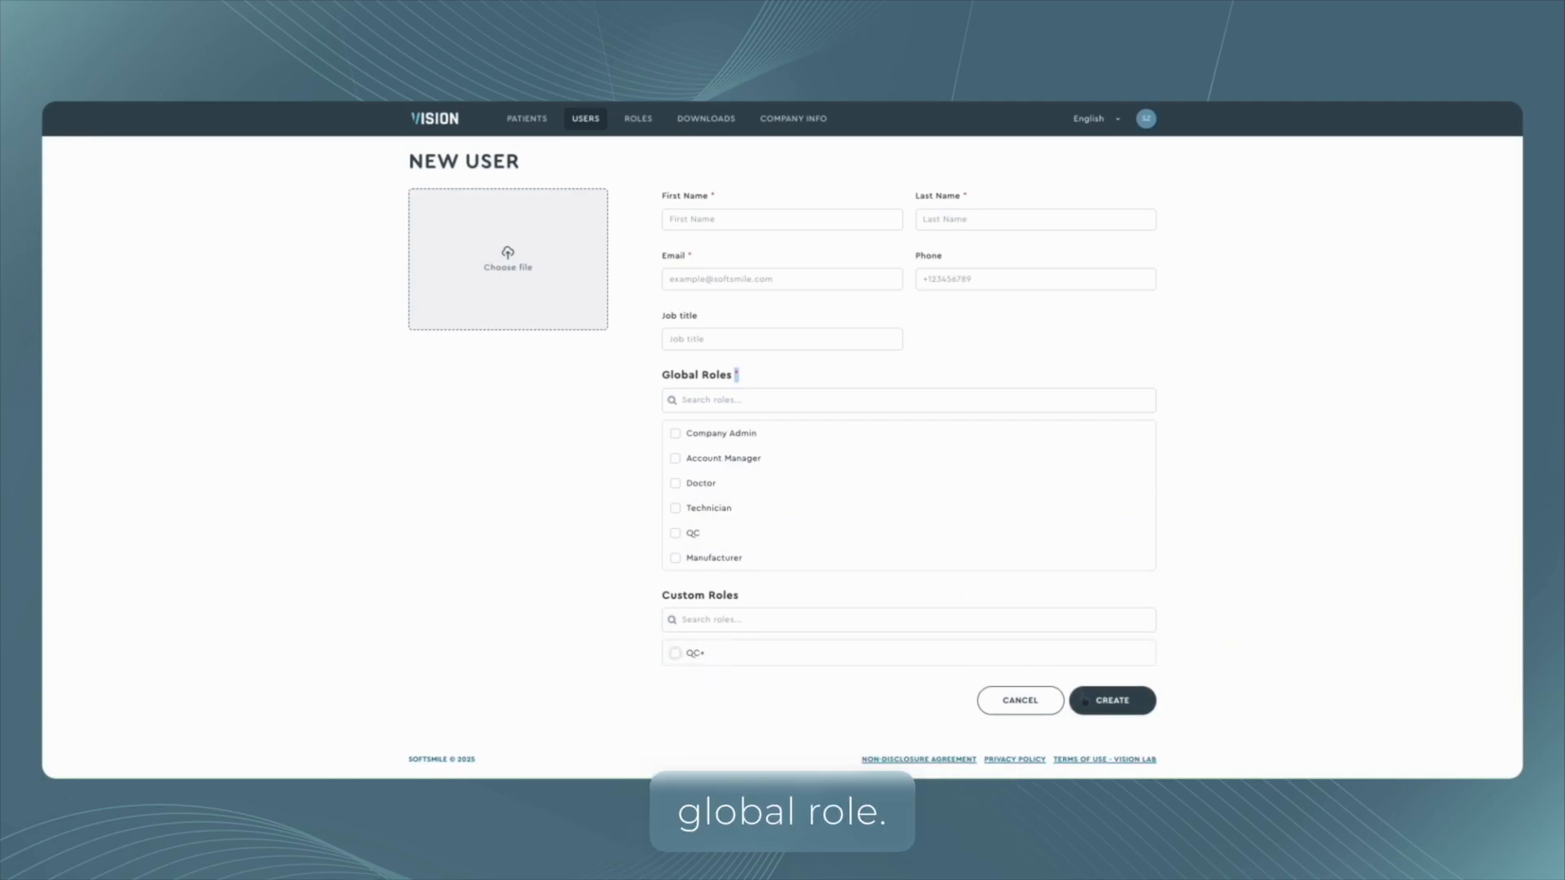